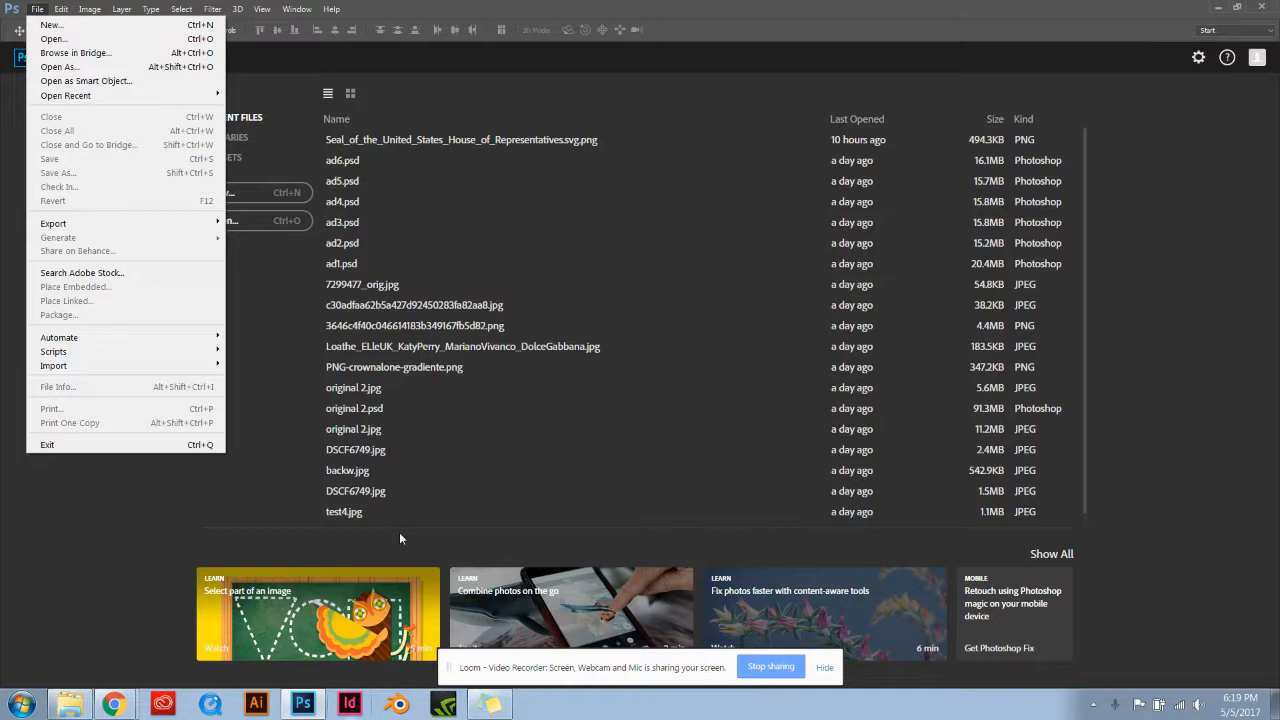
- Start a new document with a width of 15 inches and a height of 10 inches
click(36, 10)
click(36, 10)
click(36, 12)
click(38, 12)
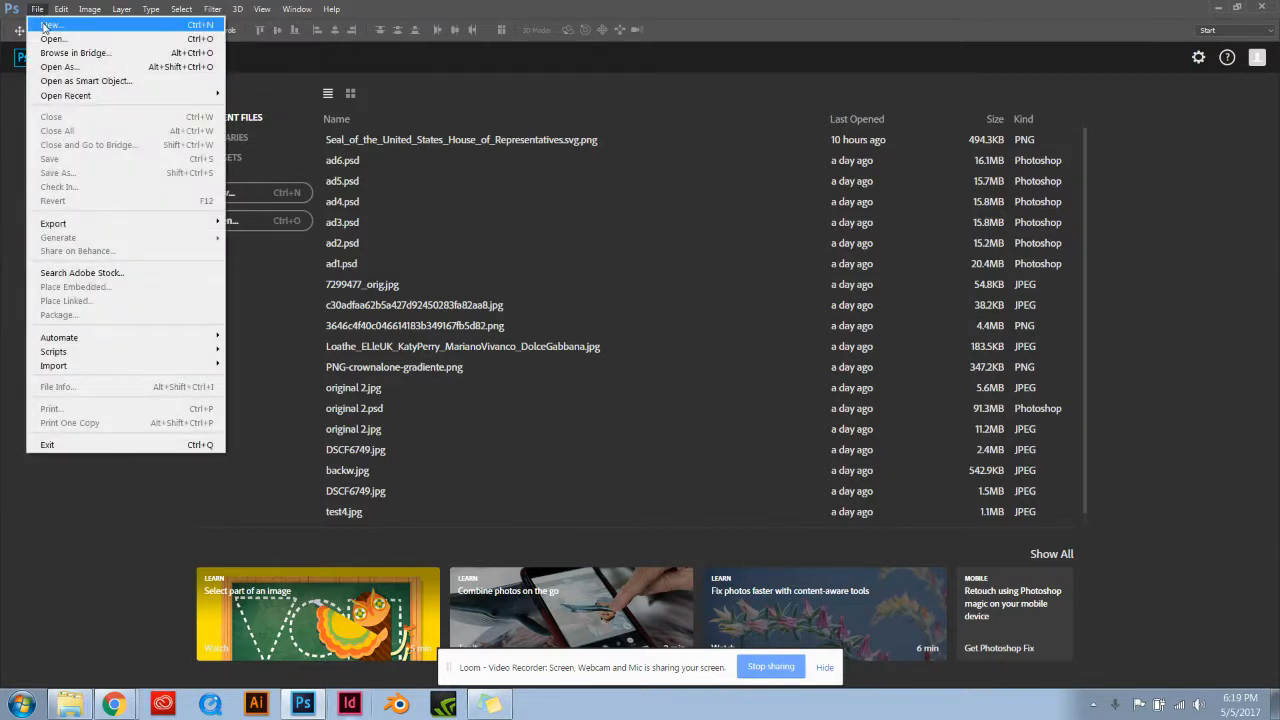
click(44, 25)
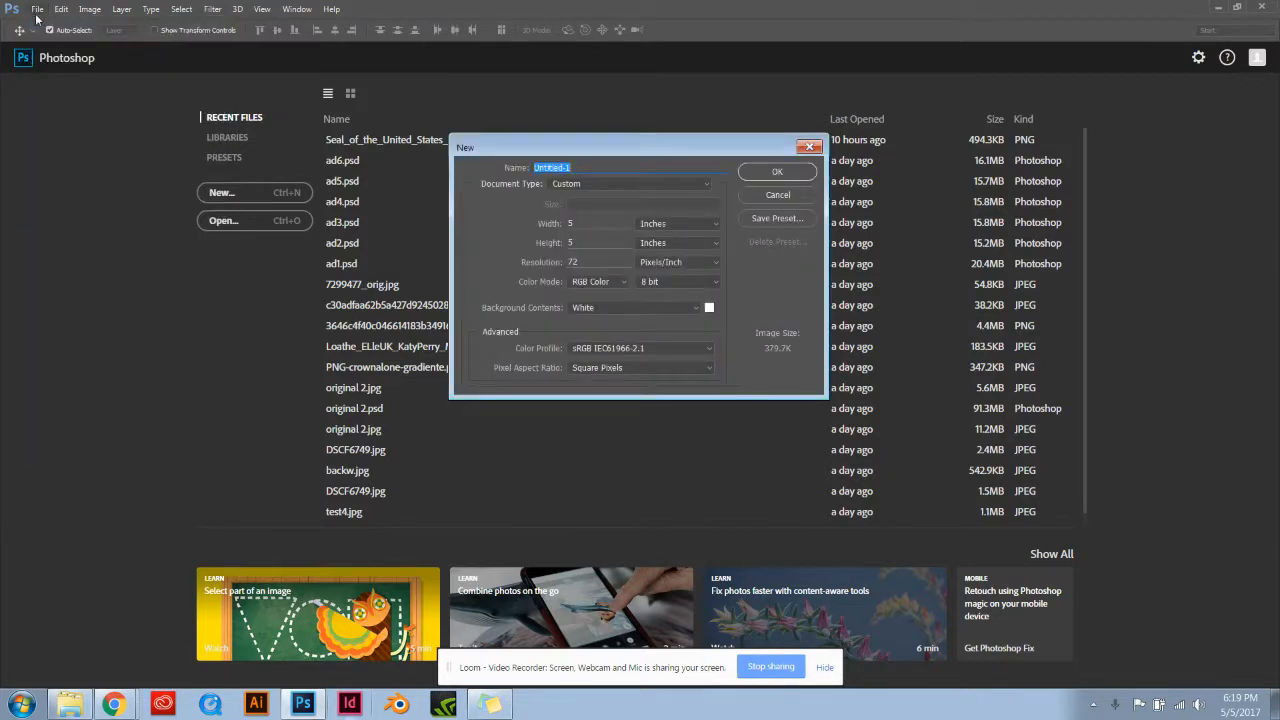
click(583, 221)
text(15)
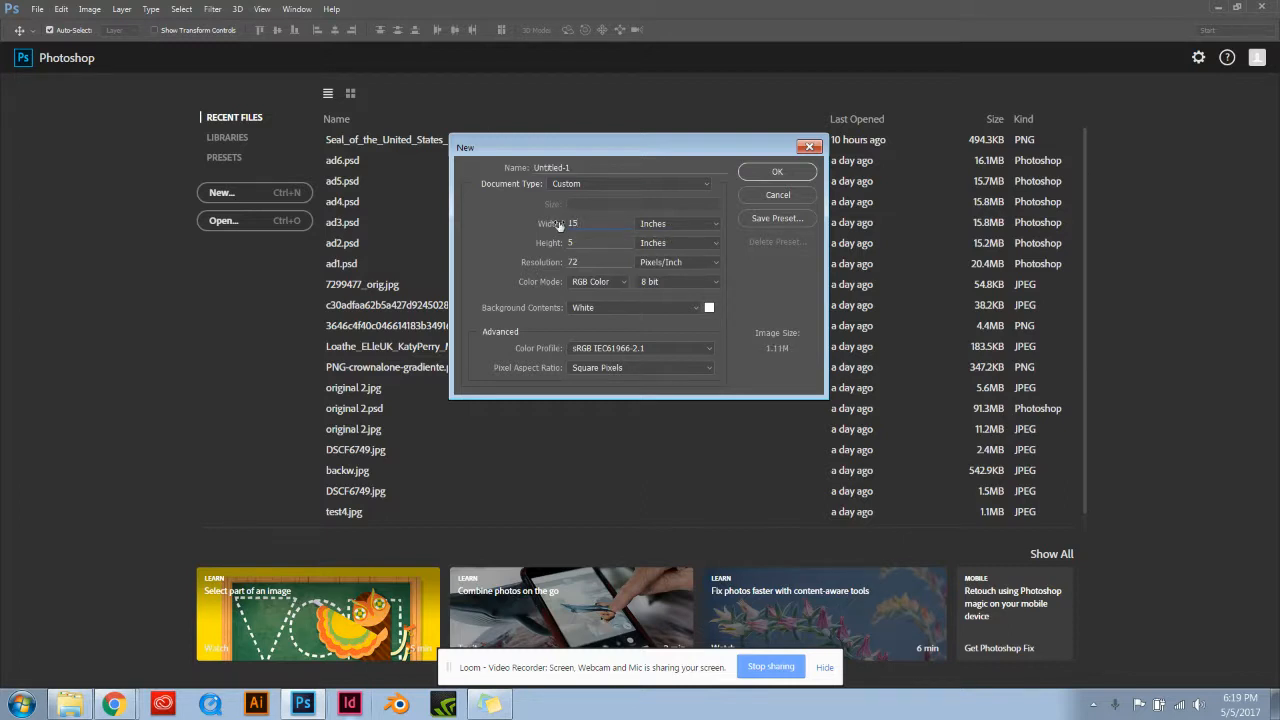
key(Tab)
text(10)
- Set the new document's resolution to 300 pixels/inch and its color mode to CMYK Color
double_click(572, 263)
text(300)
click(626, 288)
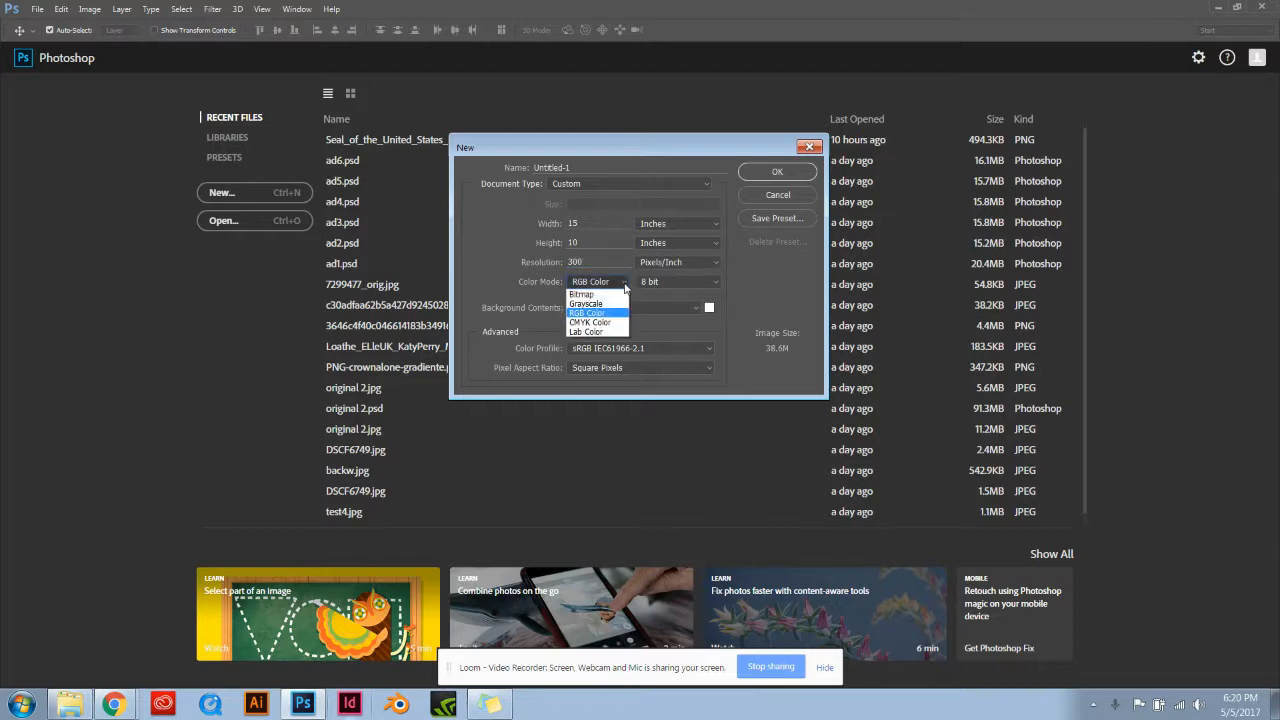
click(590, 322)
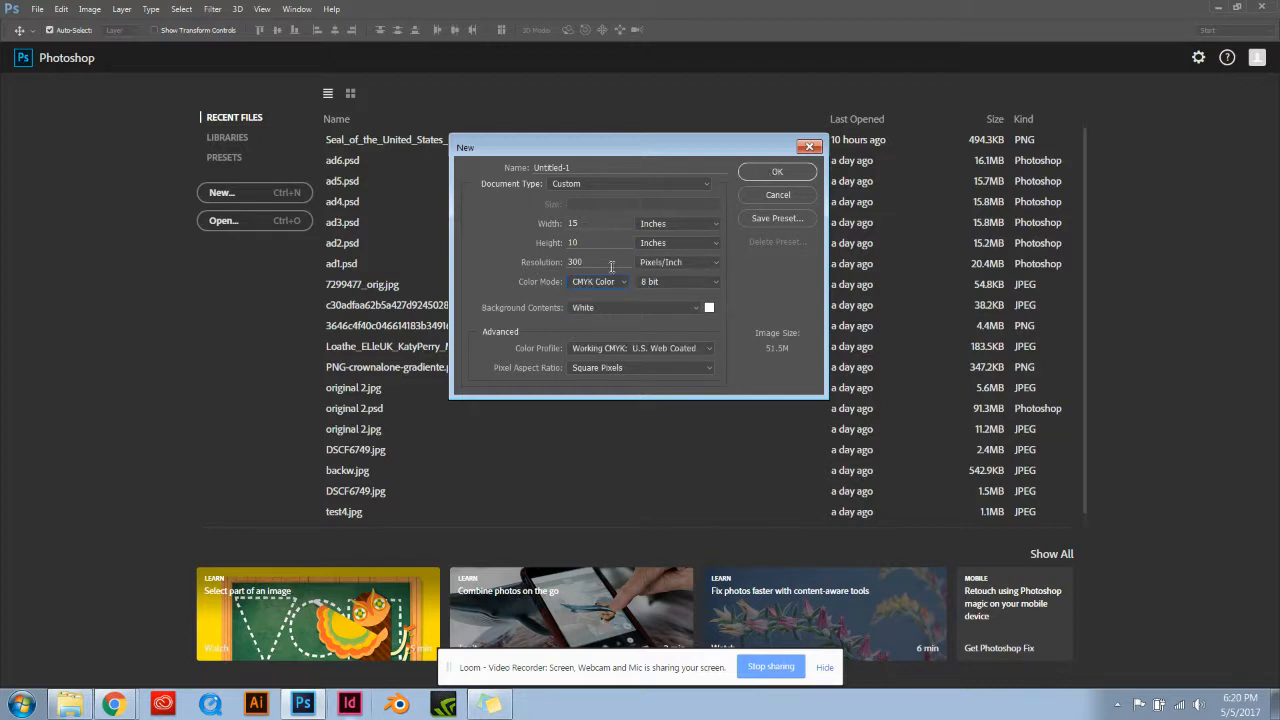
- Try a resolution of 72 pixels/inch for the new document and bring up the color mode choices
drag(594, 262, 553, 262)
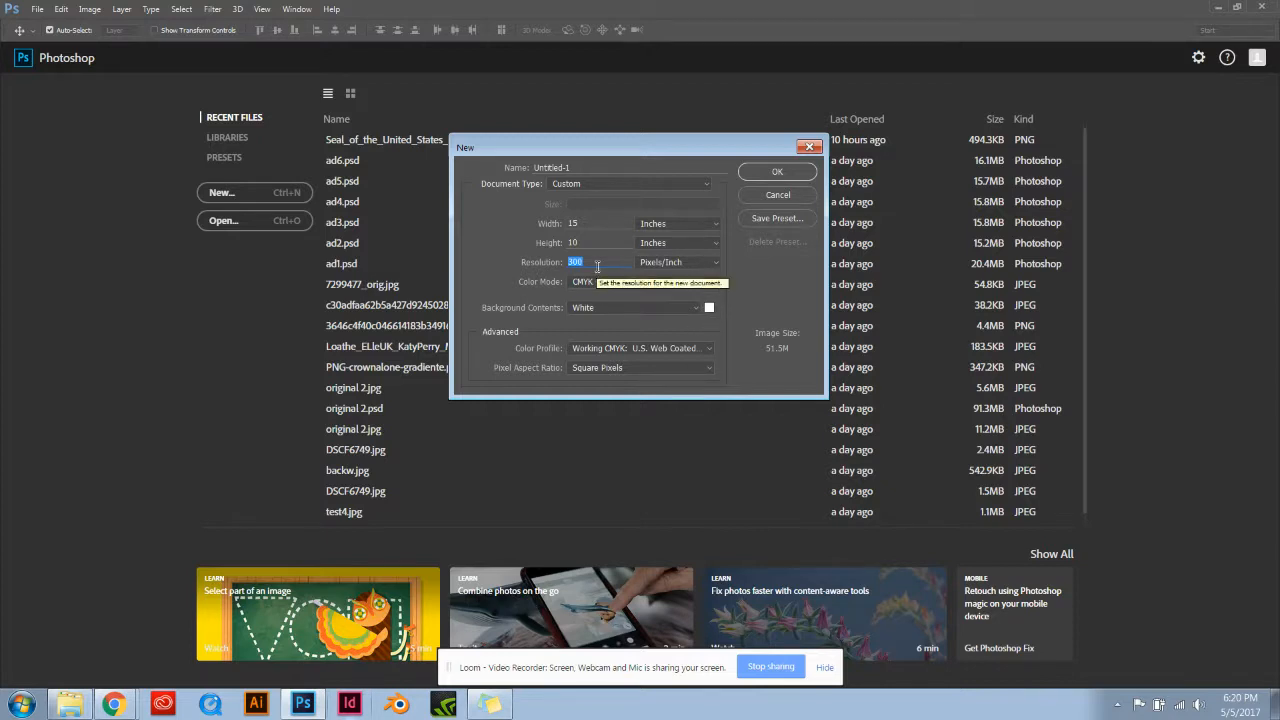
text(72)
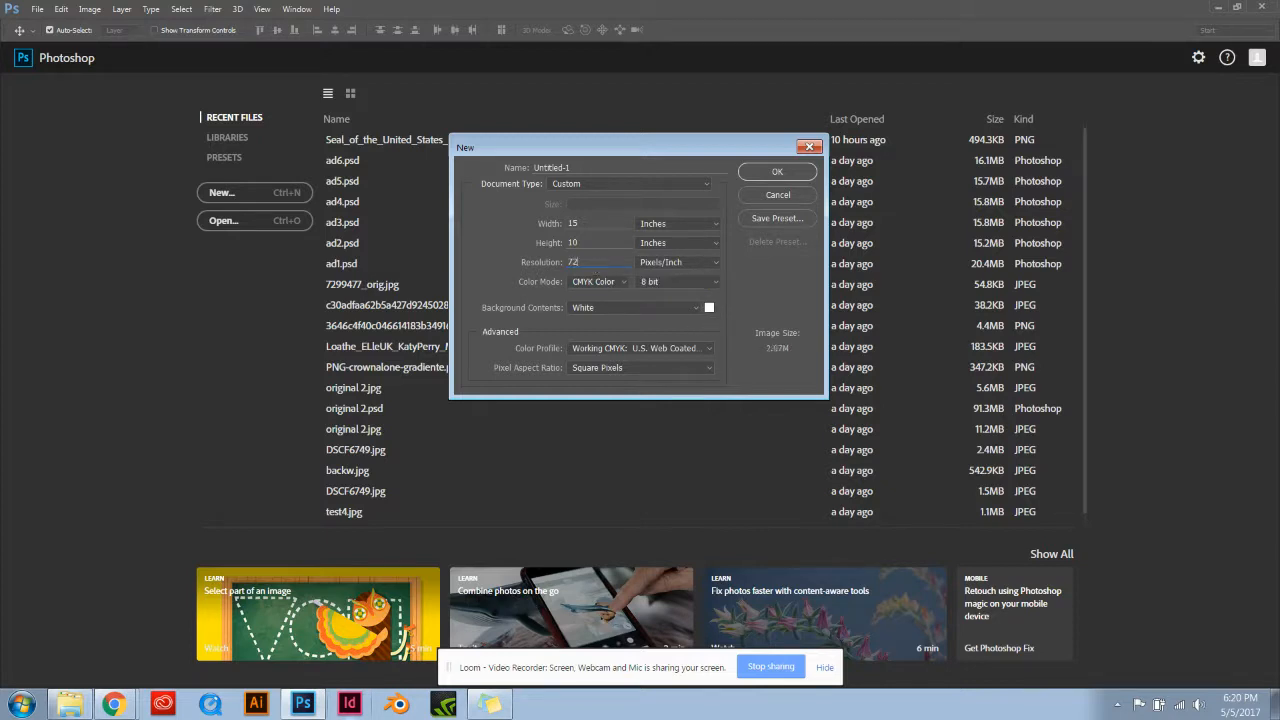
click(622, 283)
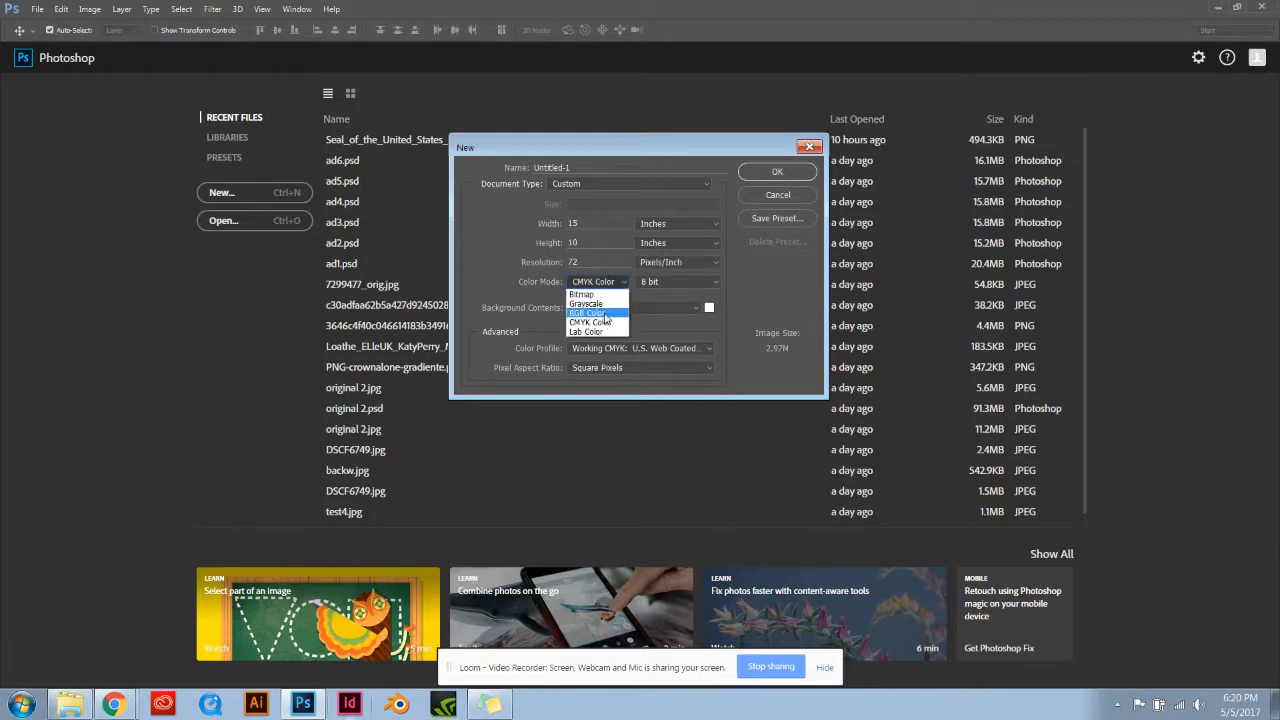
- Set the resolution to 300 pixels/inch, keeping CMYK Color, and create the document
click(584, 261)
drag(580, 262, 543, 265)
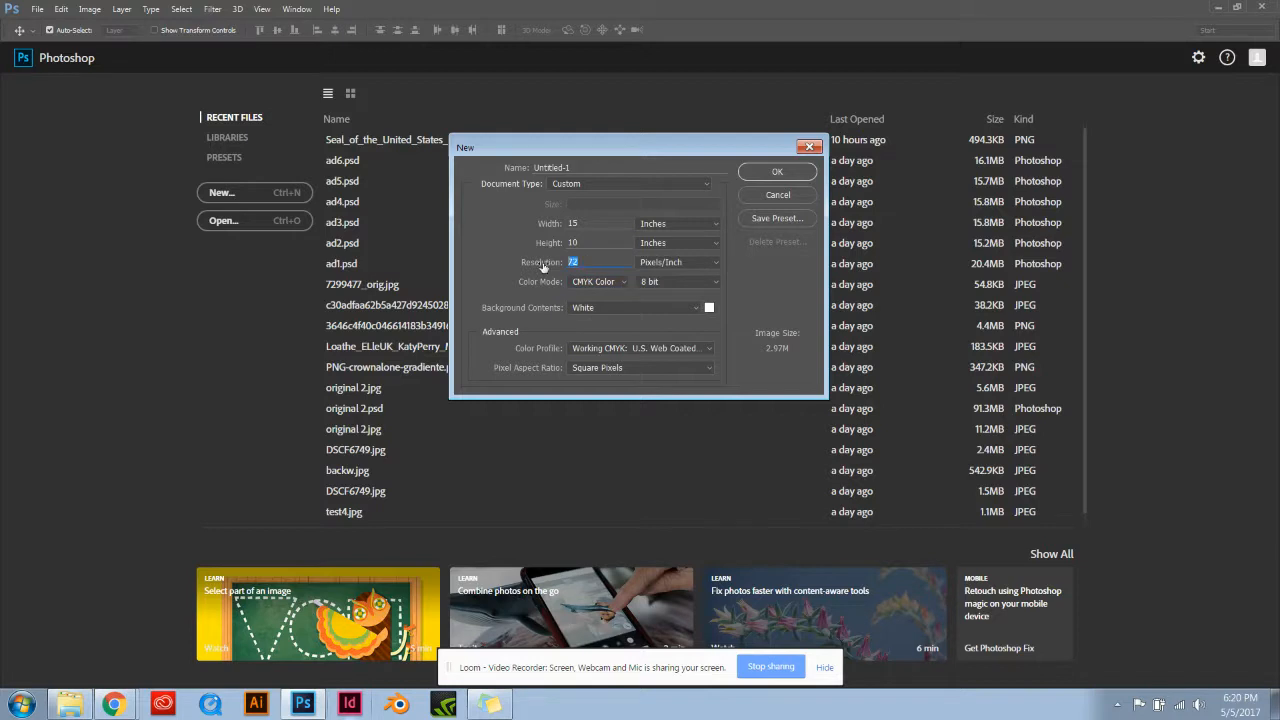
text(300)
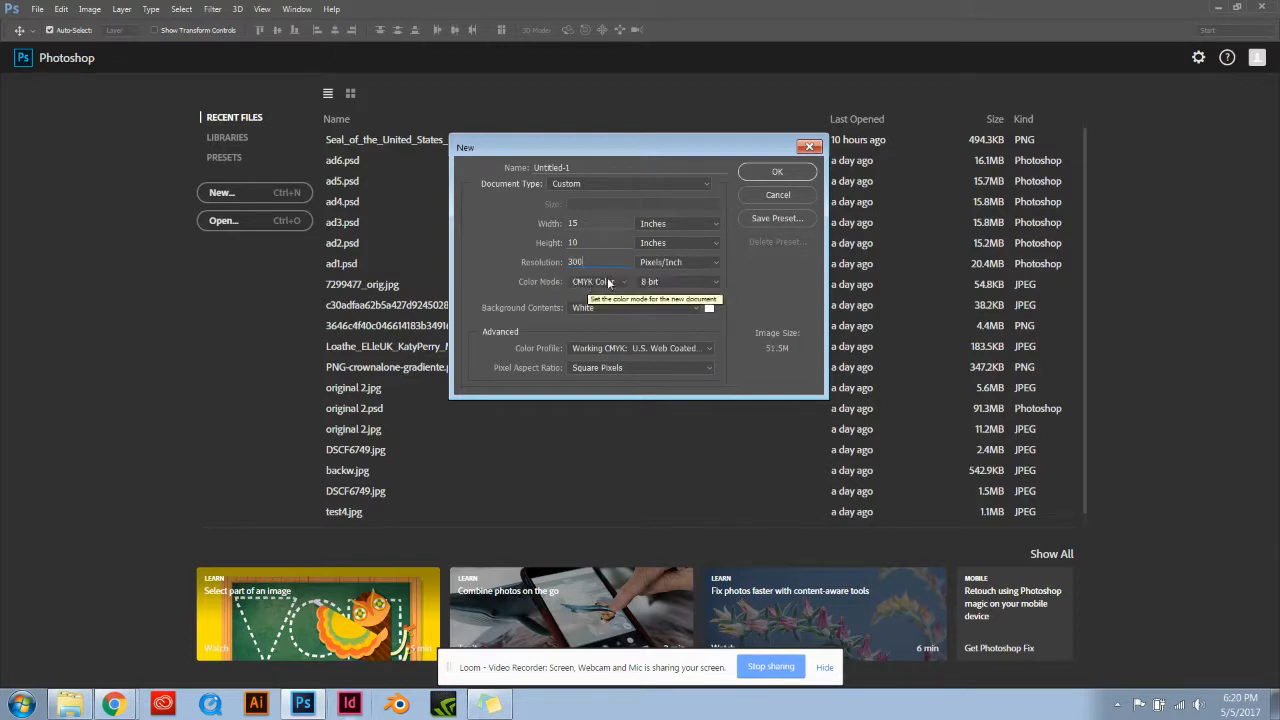
click(777, 173)
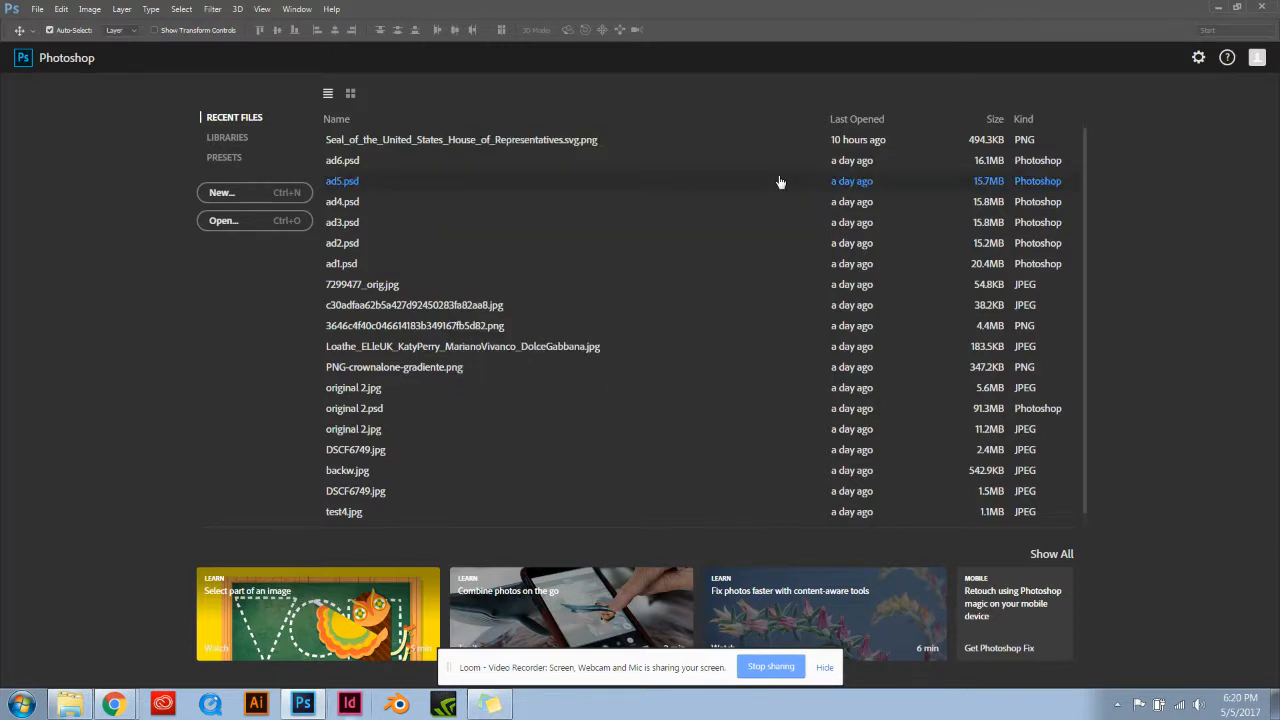
- Open backw.jpg and DSCF6749.jpg together from the post2 folder inside Pictures, My blog
click(37, 9)
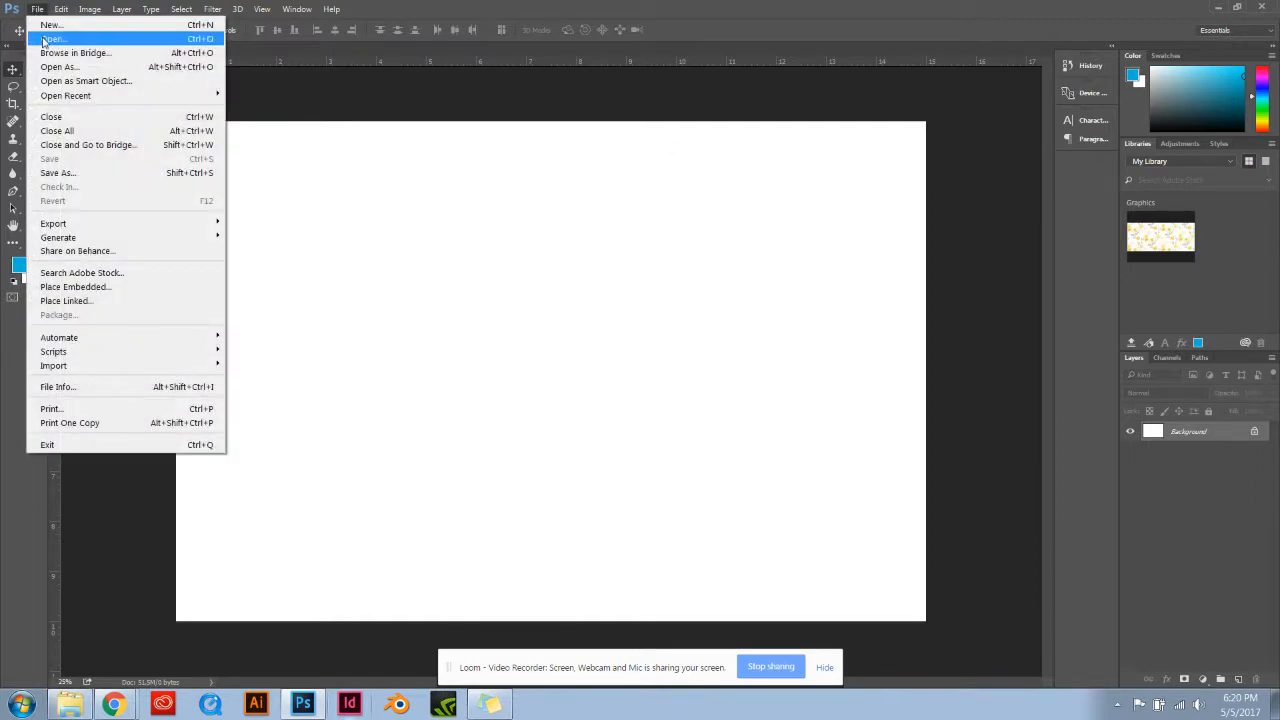
click(44, 39)
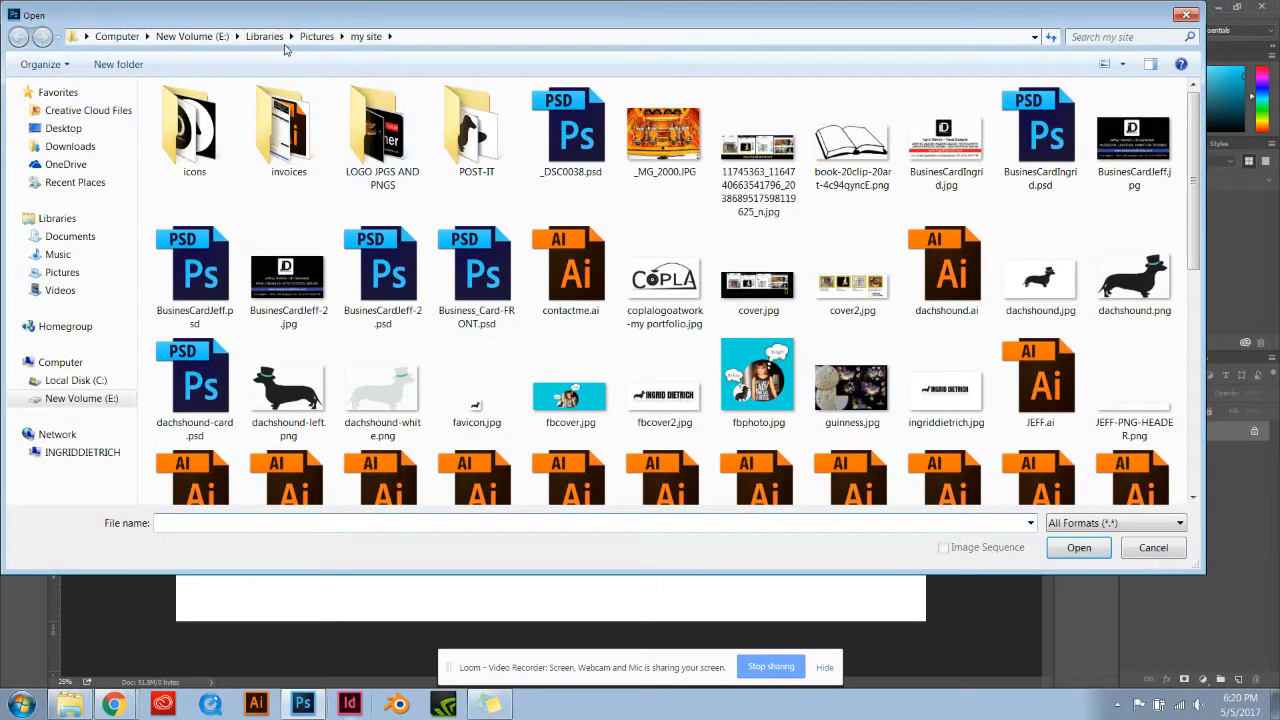
click(327, 38)
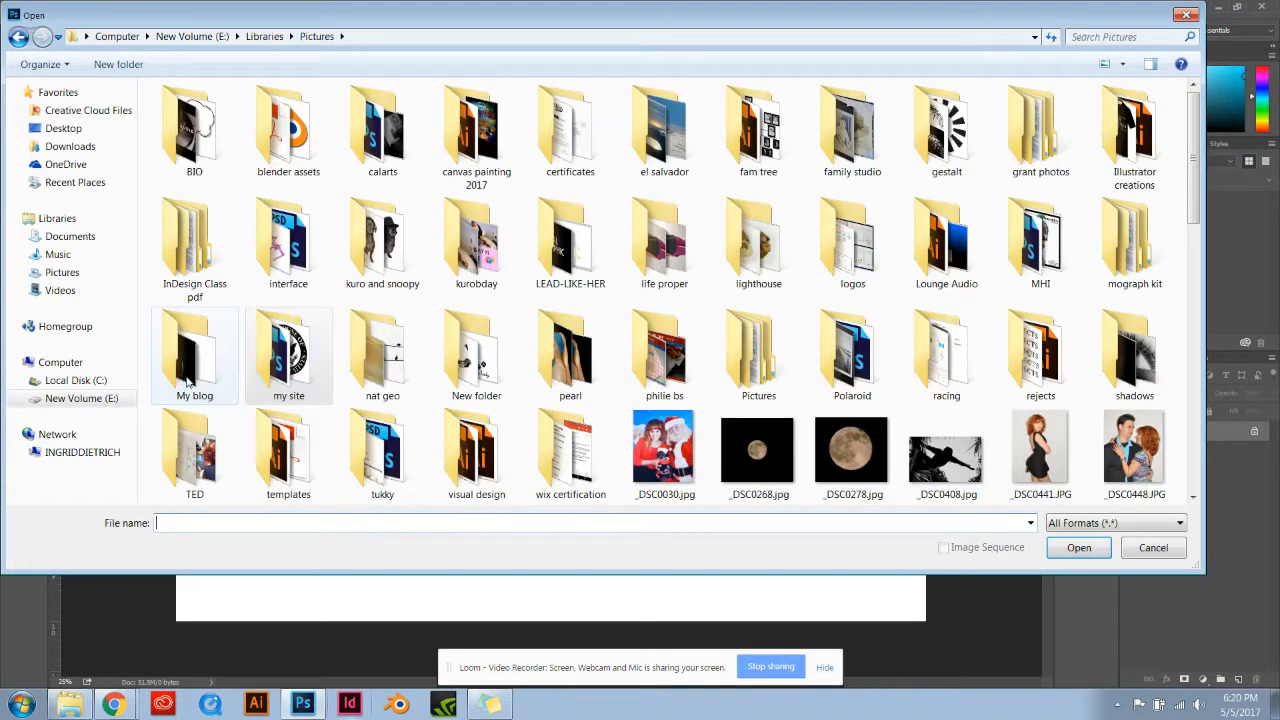
double_click(193, 370)
double_click(318, 110)
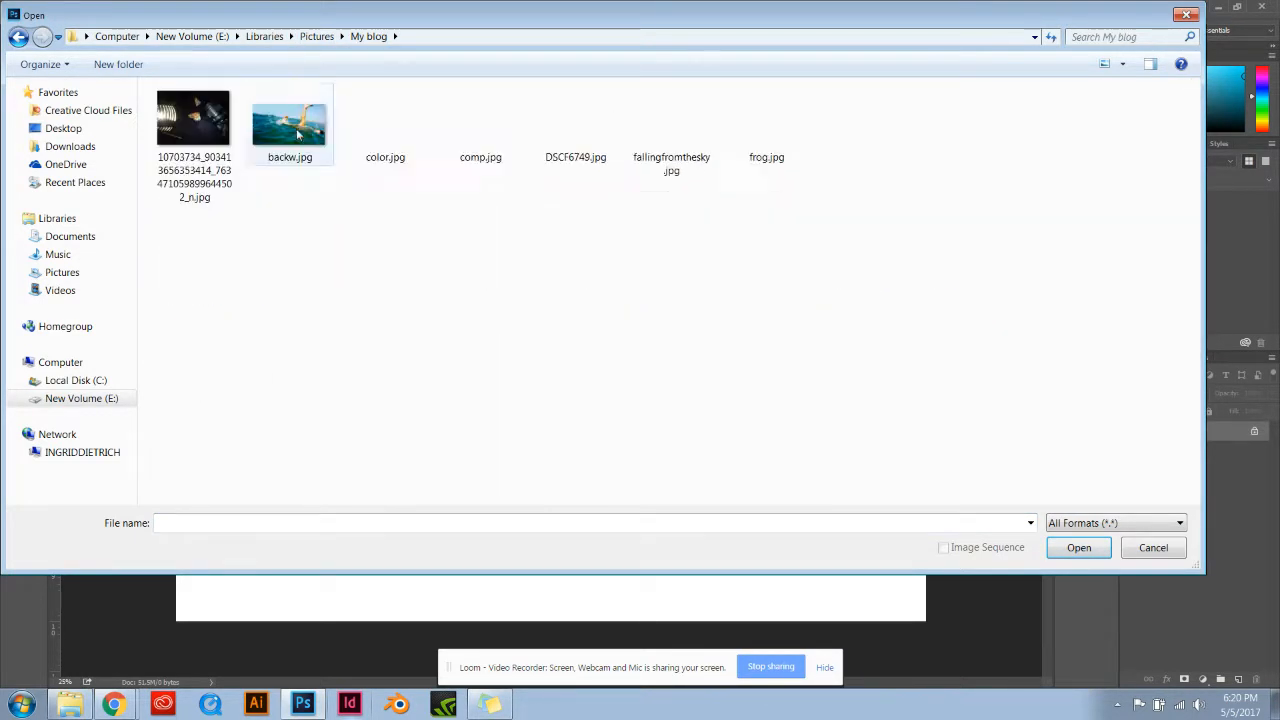
click(289, 125)
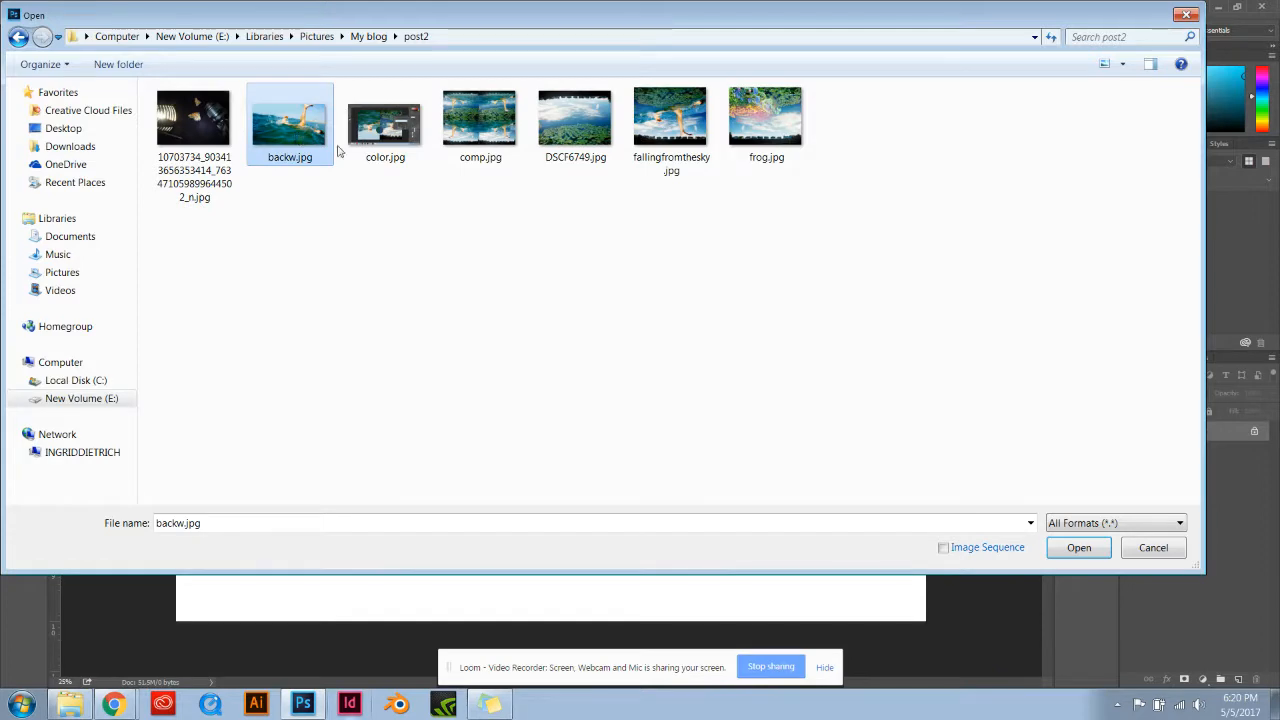
ctrl+click(593, 138)
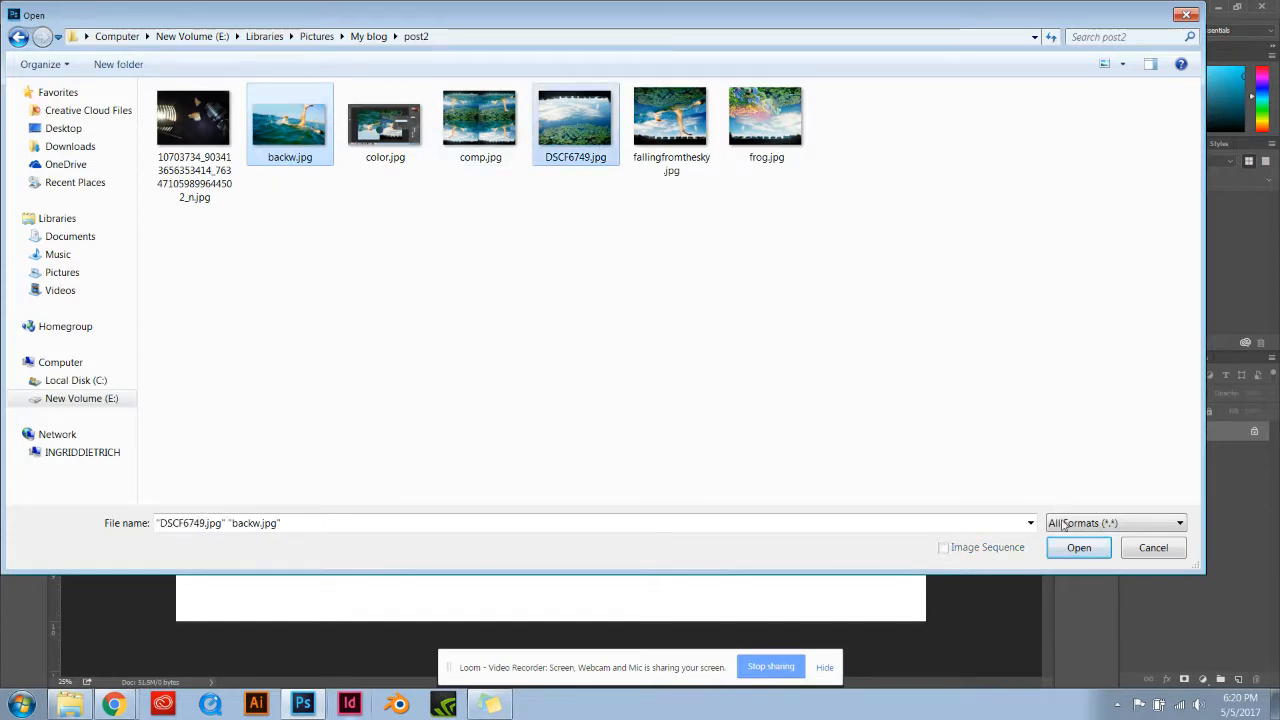
click(1070, 547)
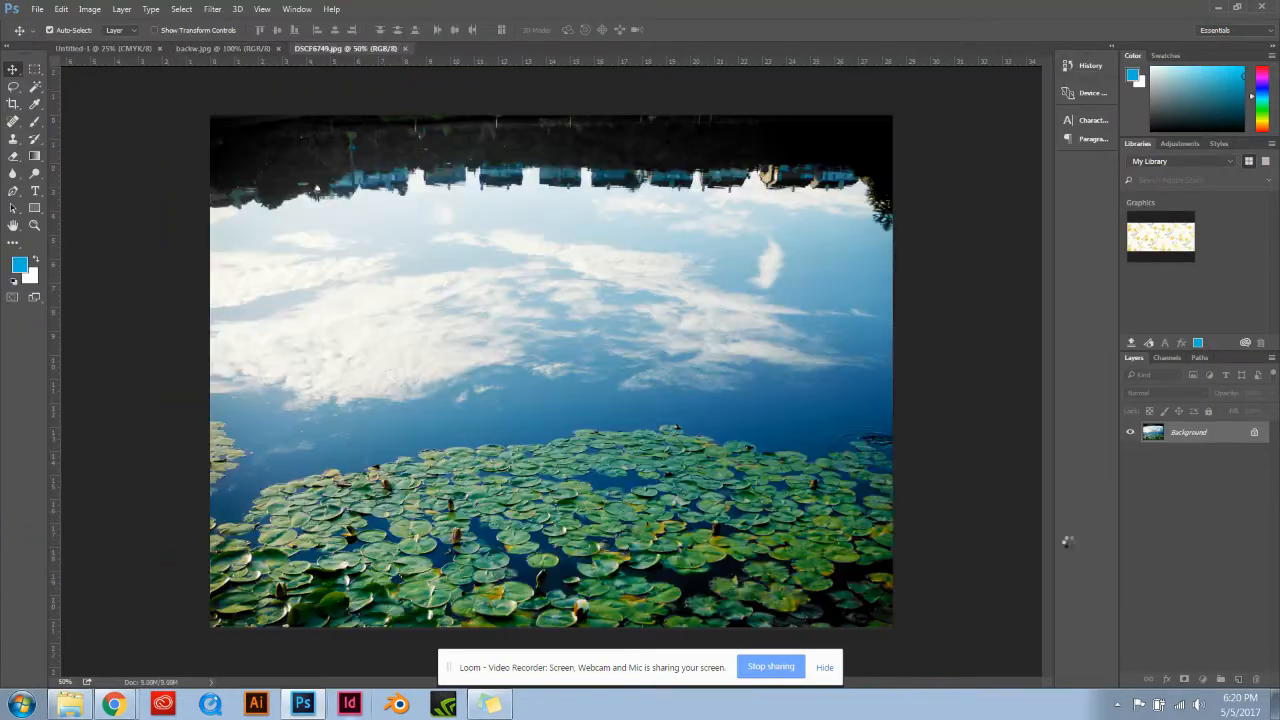
- Copy the backw.jpg photo onto the left half of the blank document's canvas and close the source image
click(127, 48)
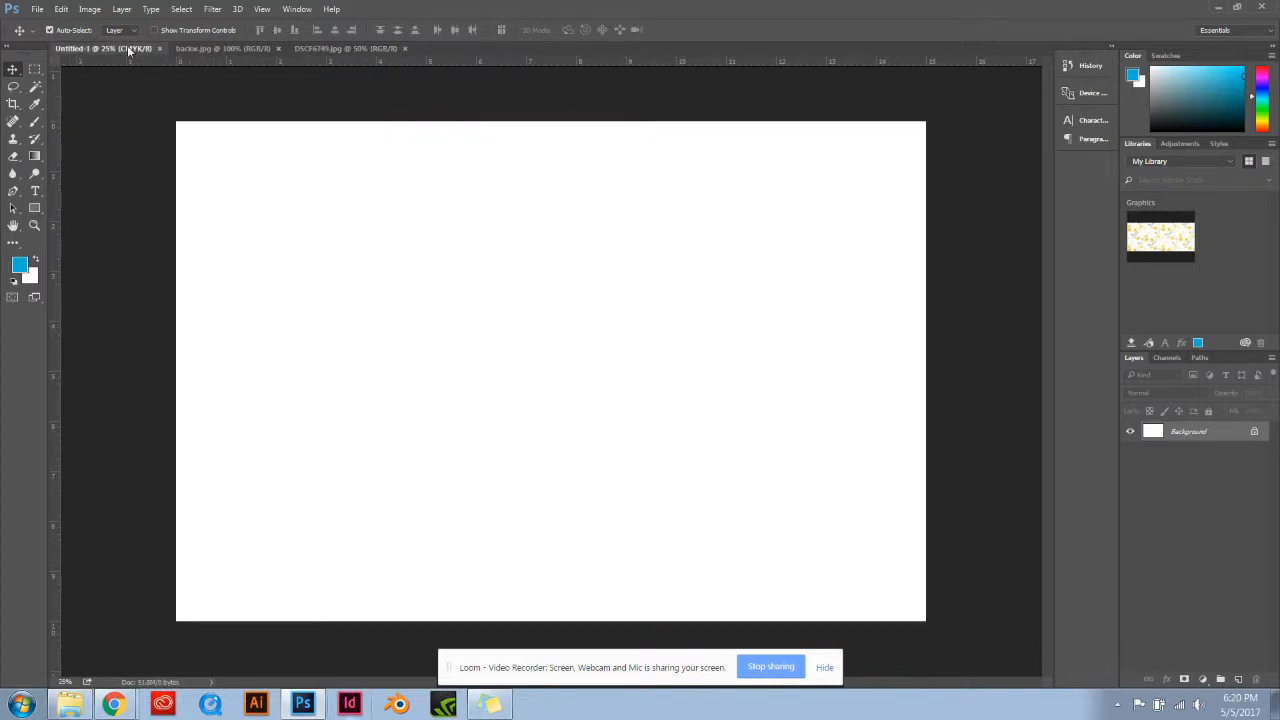
drag(209, 47, 395, 226)
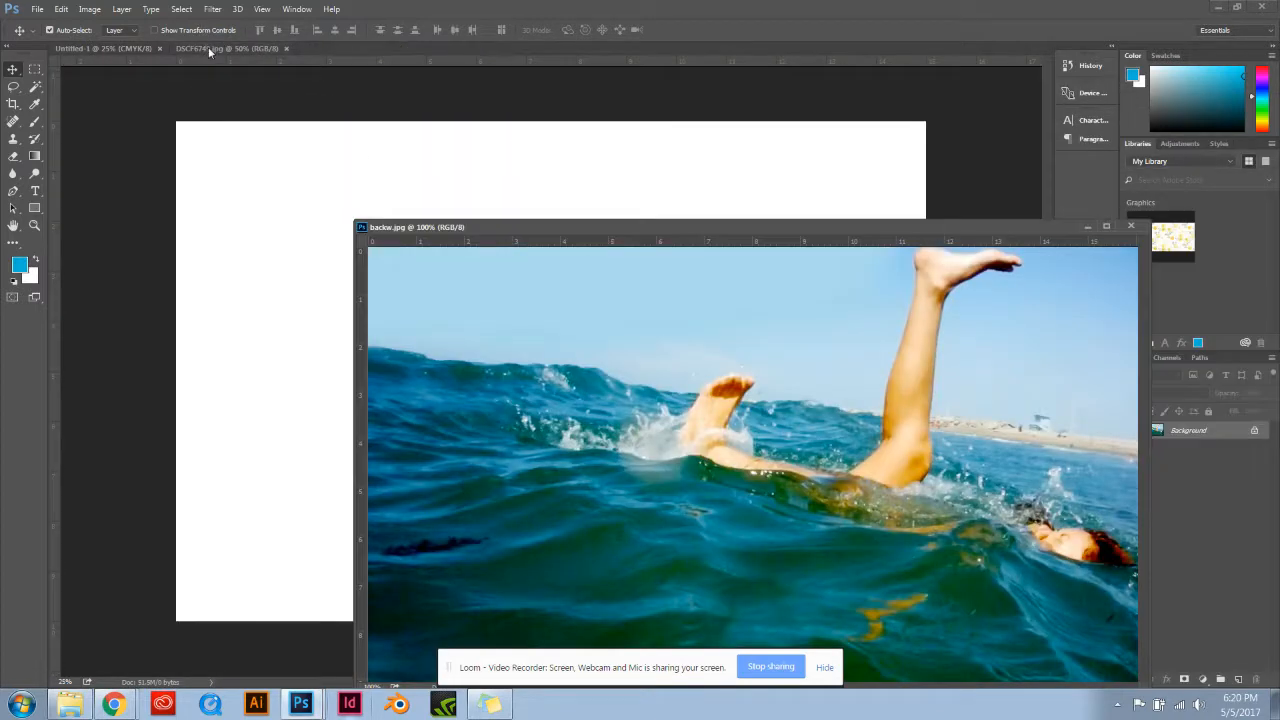
drag(540, 357, 281, 337)
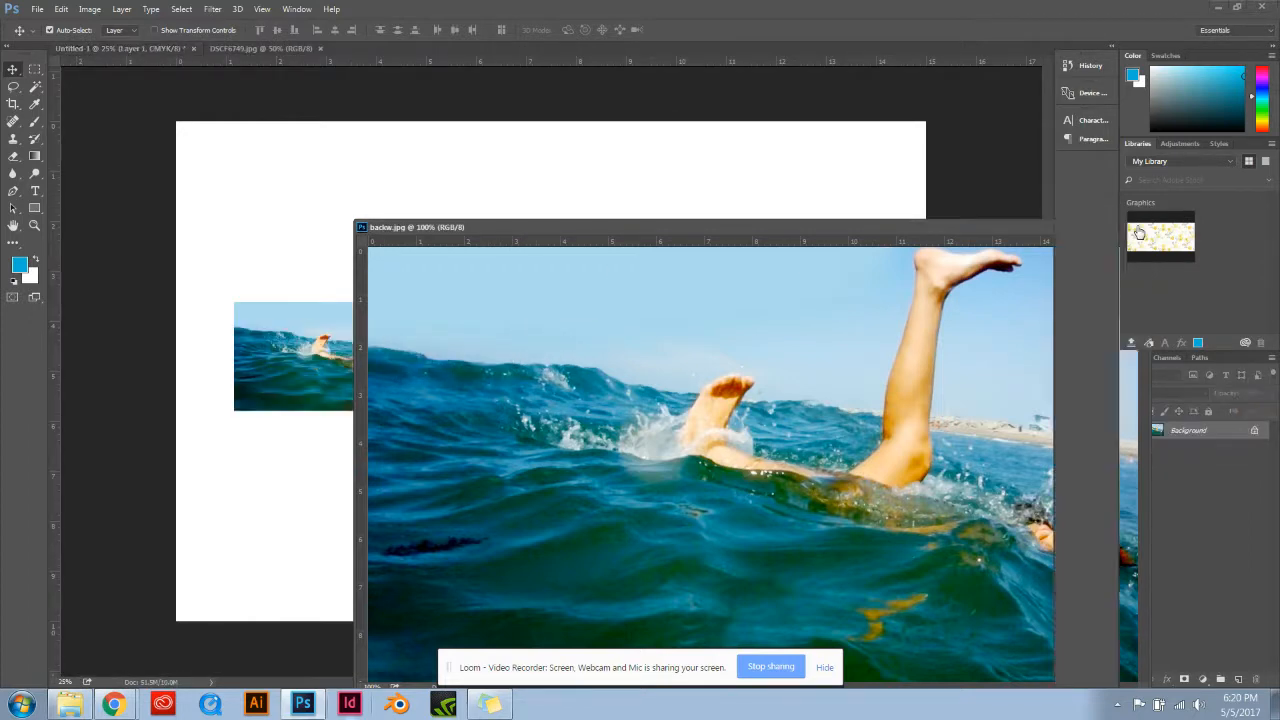
click(1131, 226)
- Copy the DSCF6749.jpg photo into the new document, close its source, and place it to the right of the swimmer photo
drag(266, 47, 594, 202)
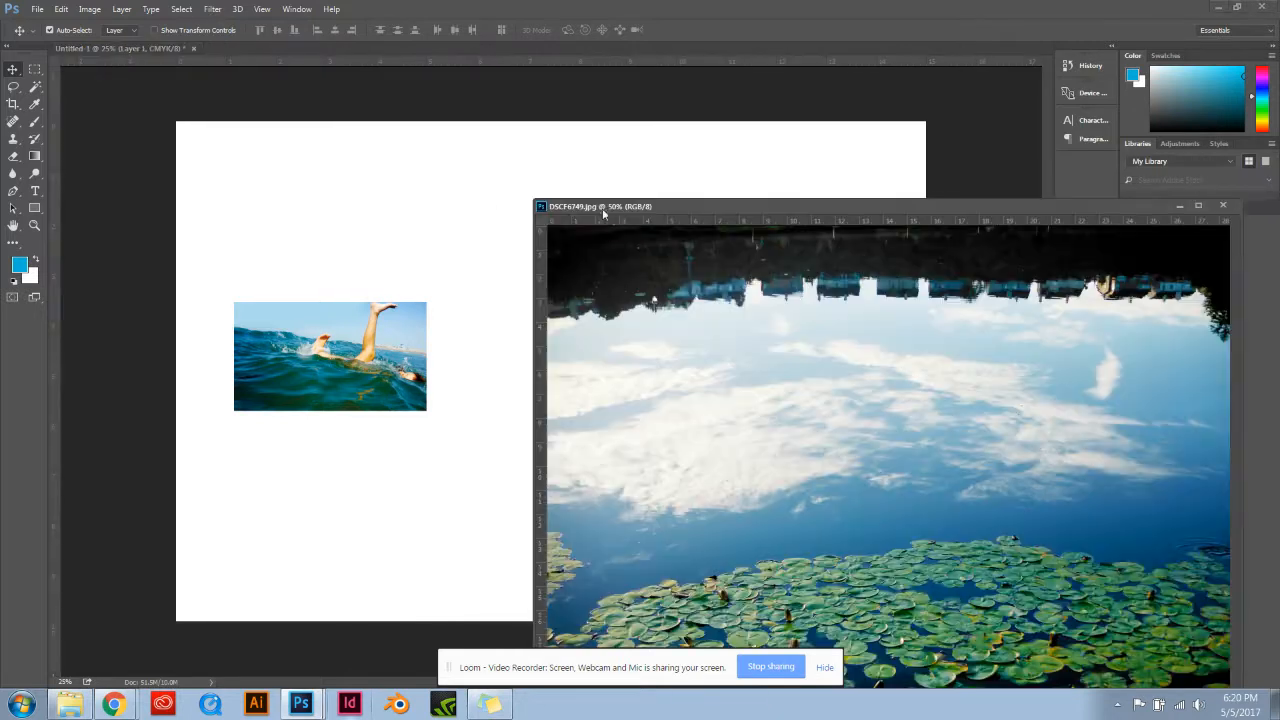
drag(764, 407, 345, 298)
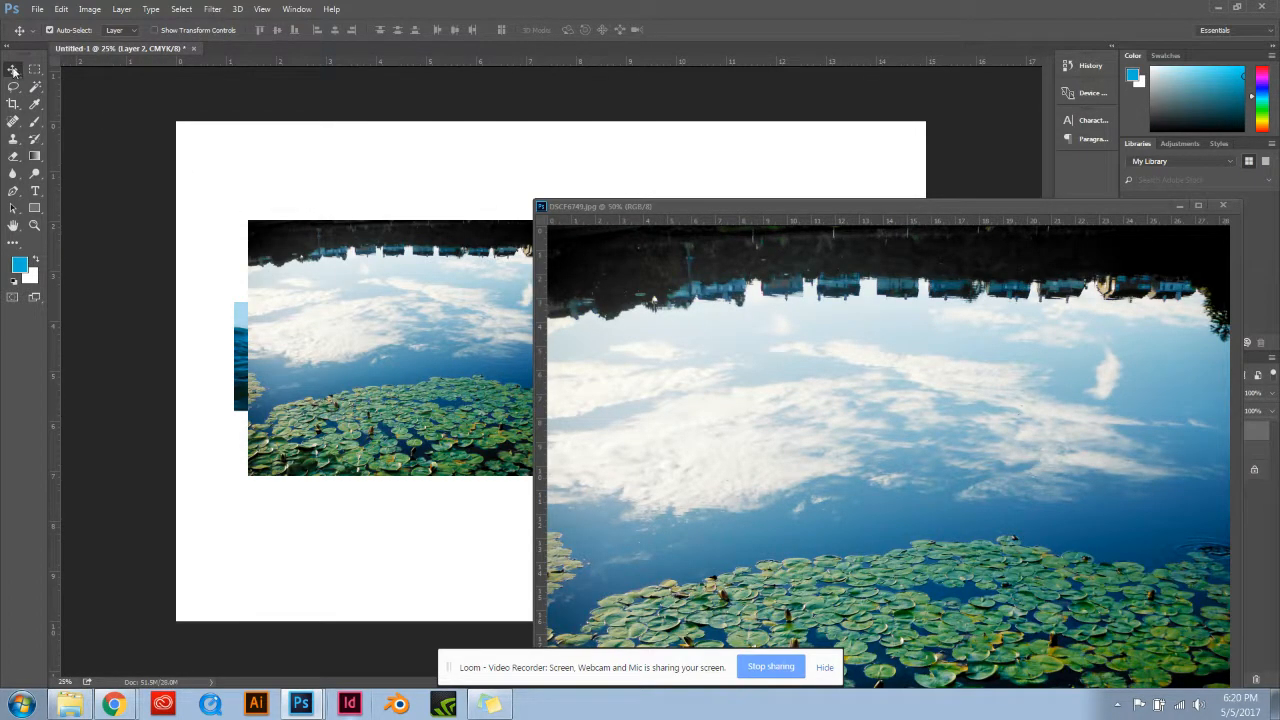
drag(966, 205, 821, 180)
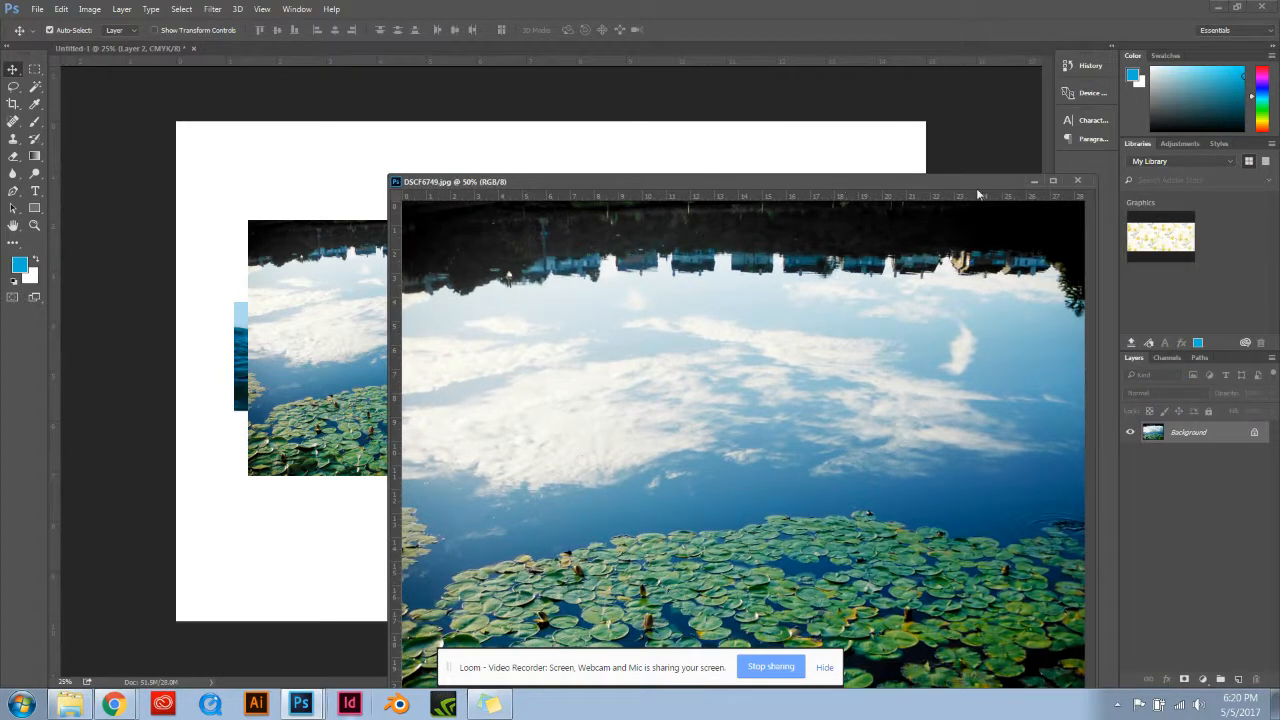
click(1077, 180)
drag(369, 358, 574, 344)
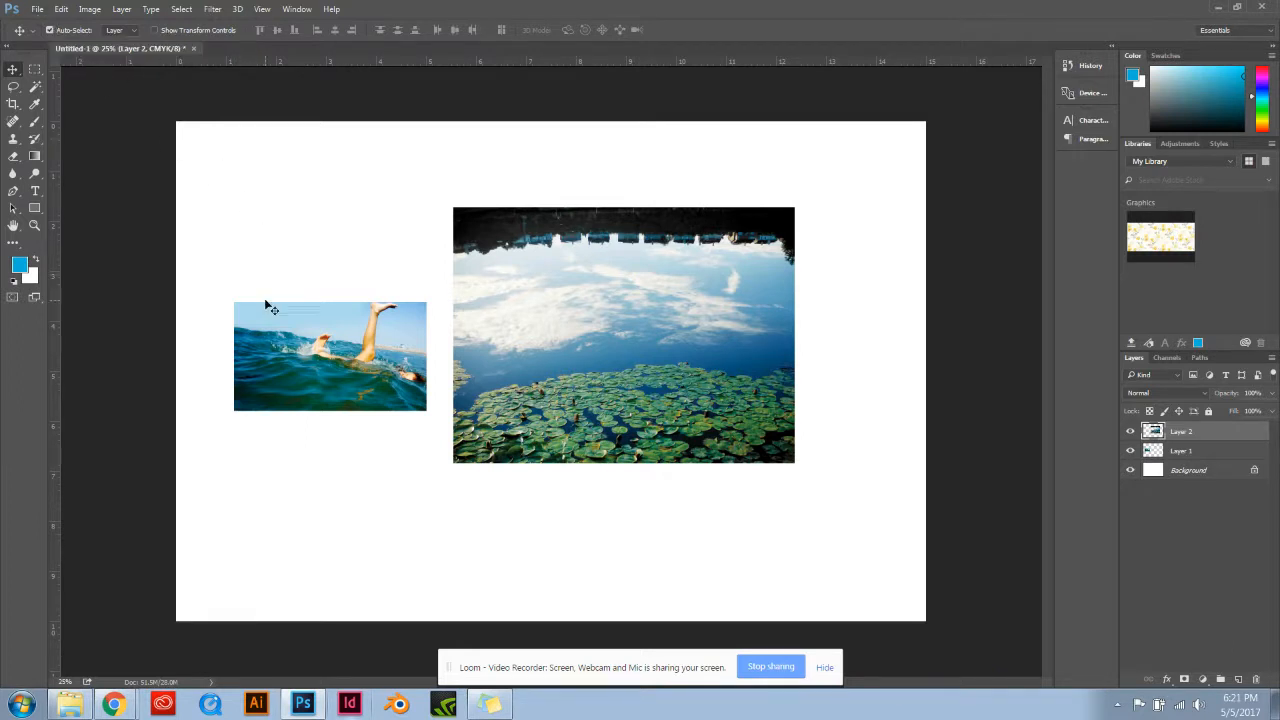
- Select the swimmer and pond photos alternately on the canvas to check which layer each one belongs to
click(343, 360)
click(587, 366)
click(318, 377)
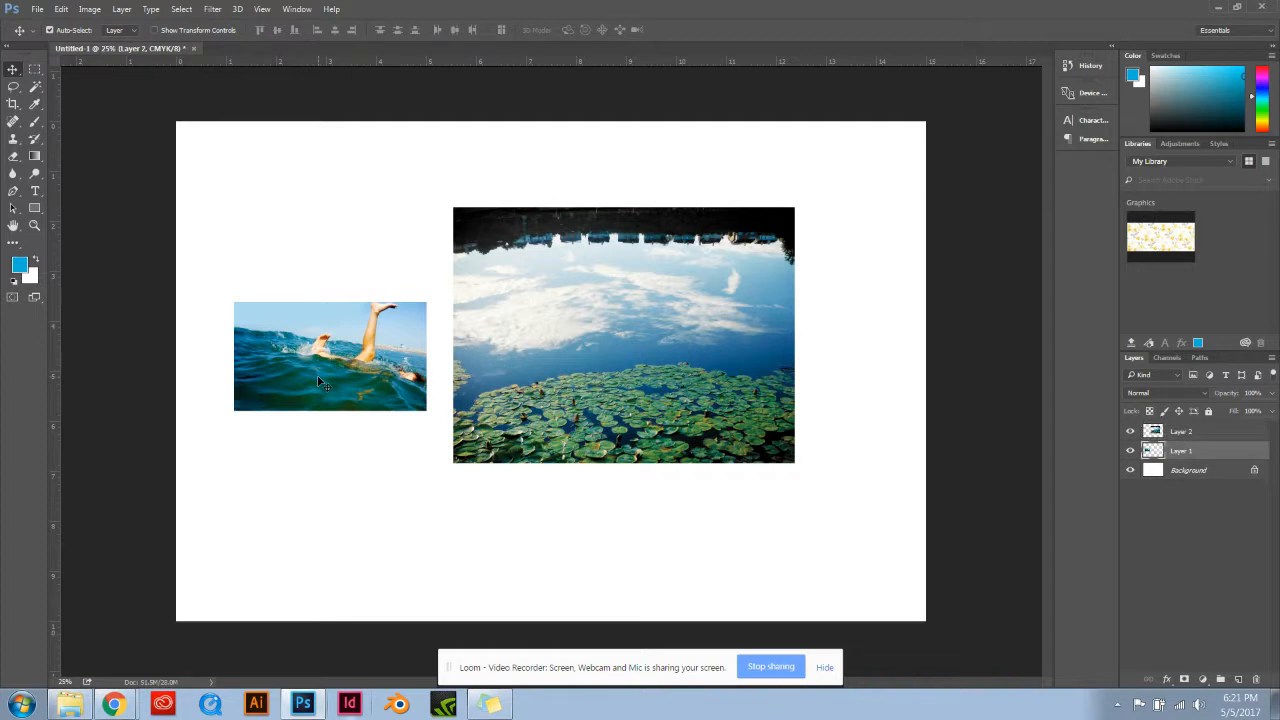
click(514, 371)
click(352, 357)
click(541, 393)
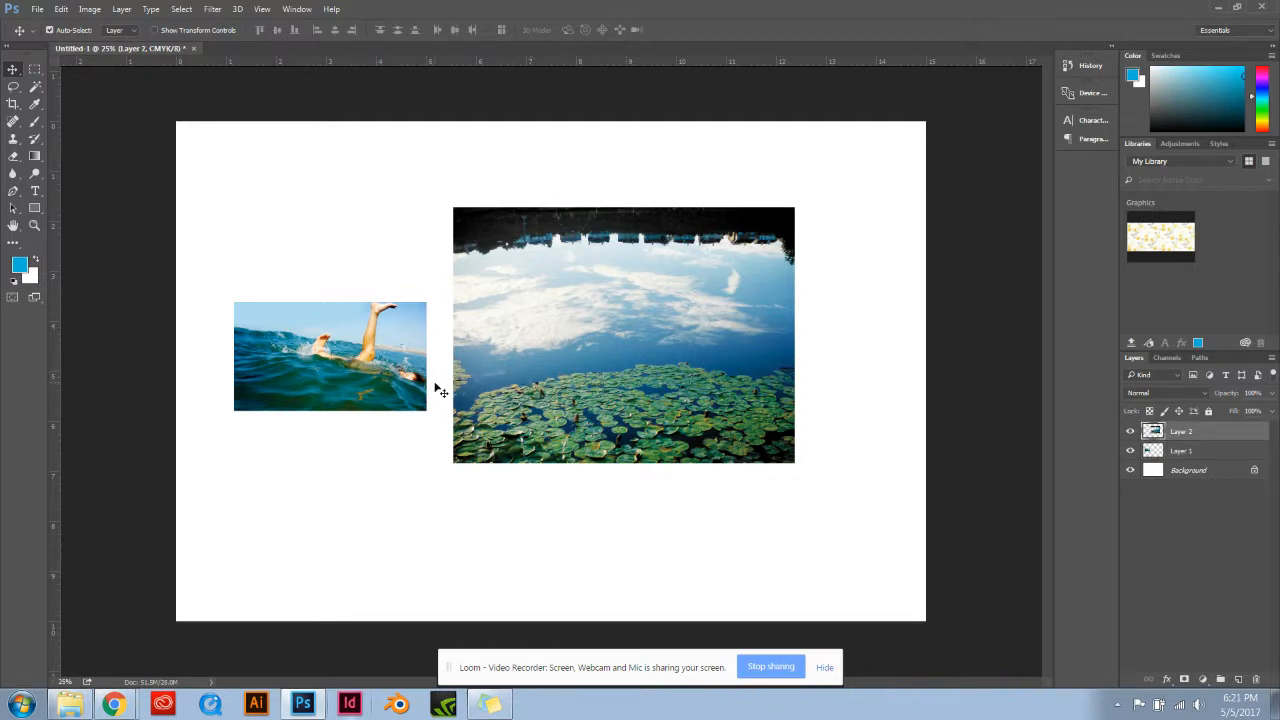
click(373, 389)
click(548, 384)
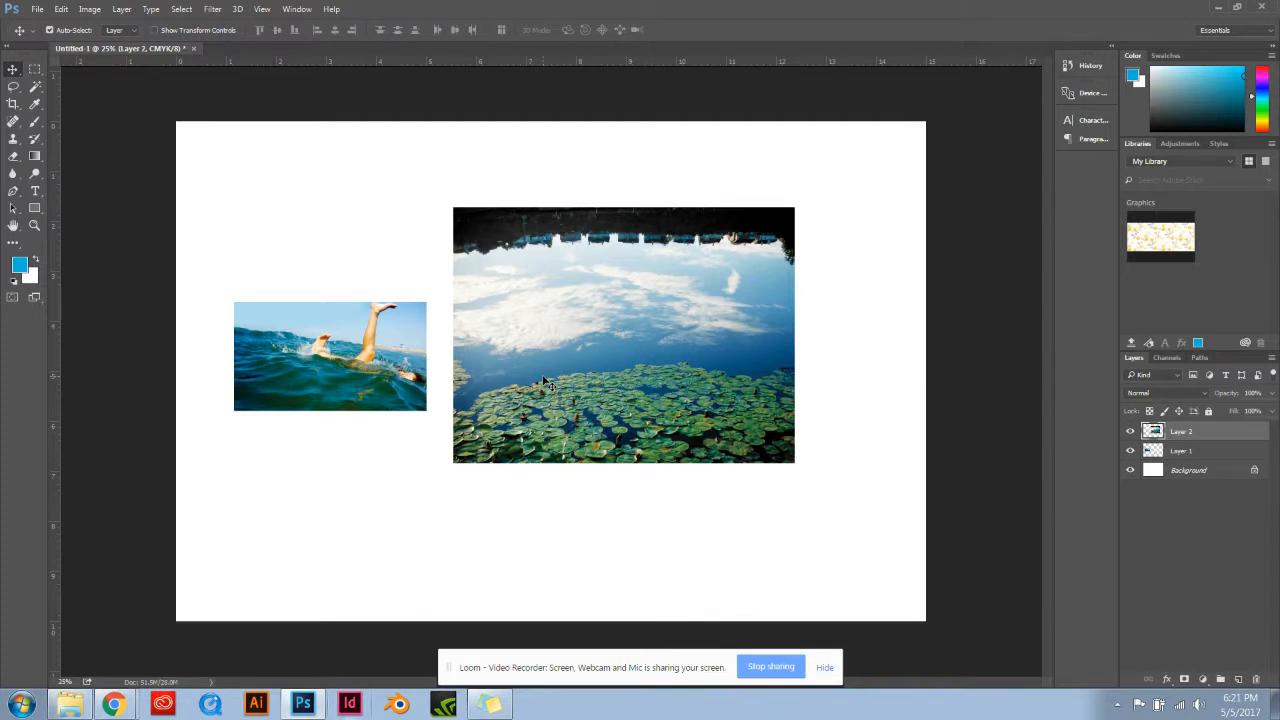
click(362, 352)
click(634, 357)
- Move the pond photo's layer below the swimmer photo's layer and align the pond photo with the canvas's upper-left corner
drag(1196, 432, 1193, 462)
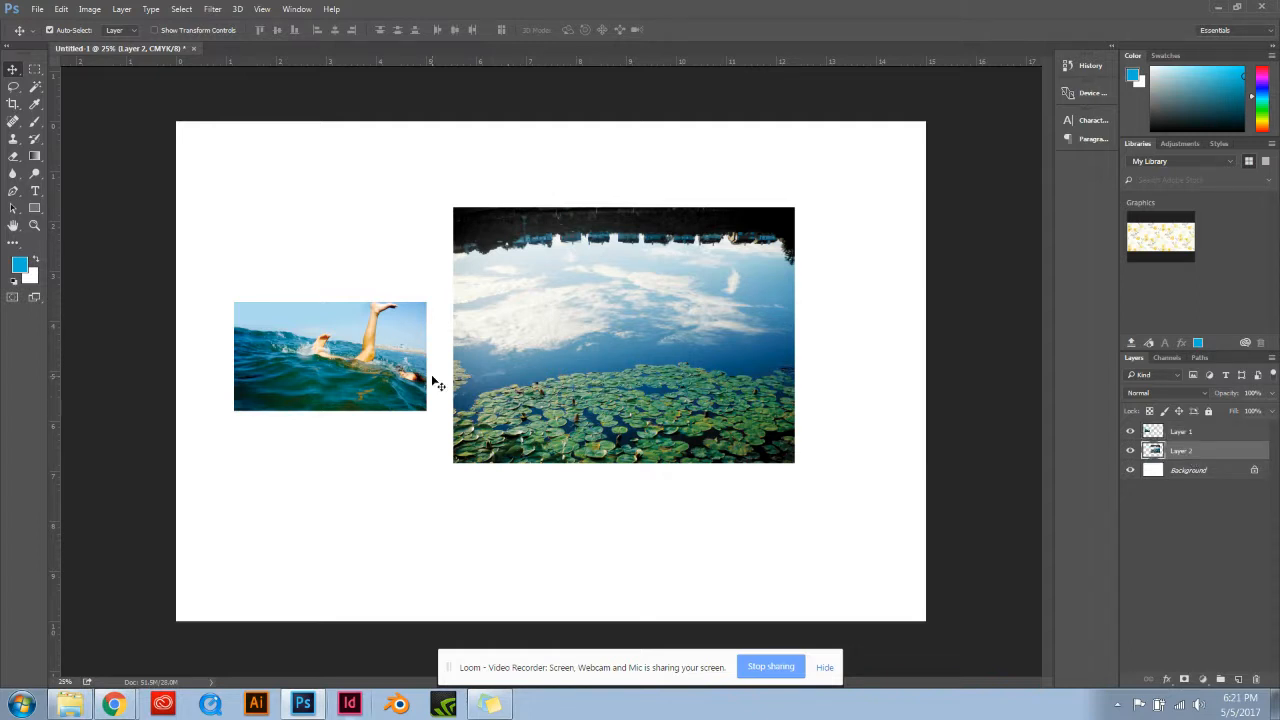
drag(537, 352, 258, 265)
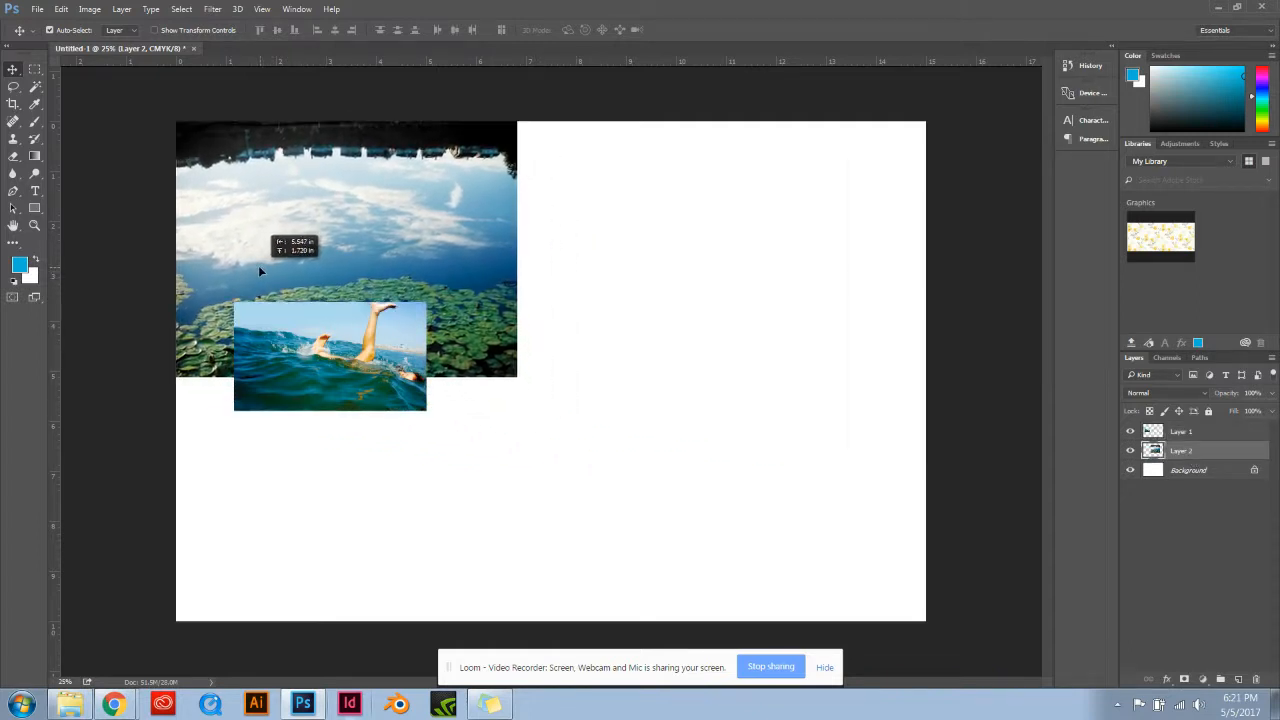
- Free Transform the pond photo proportionally to about 220% from its upper-left corner so it fills the canvas
click(61, 9)
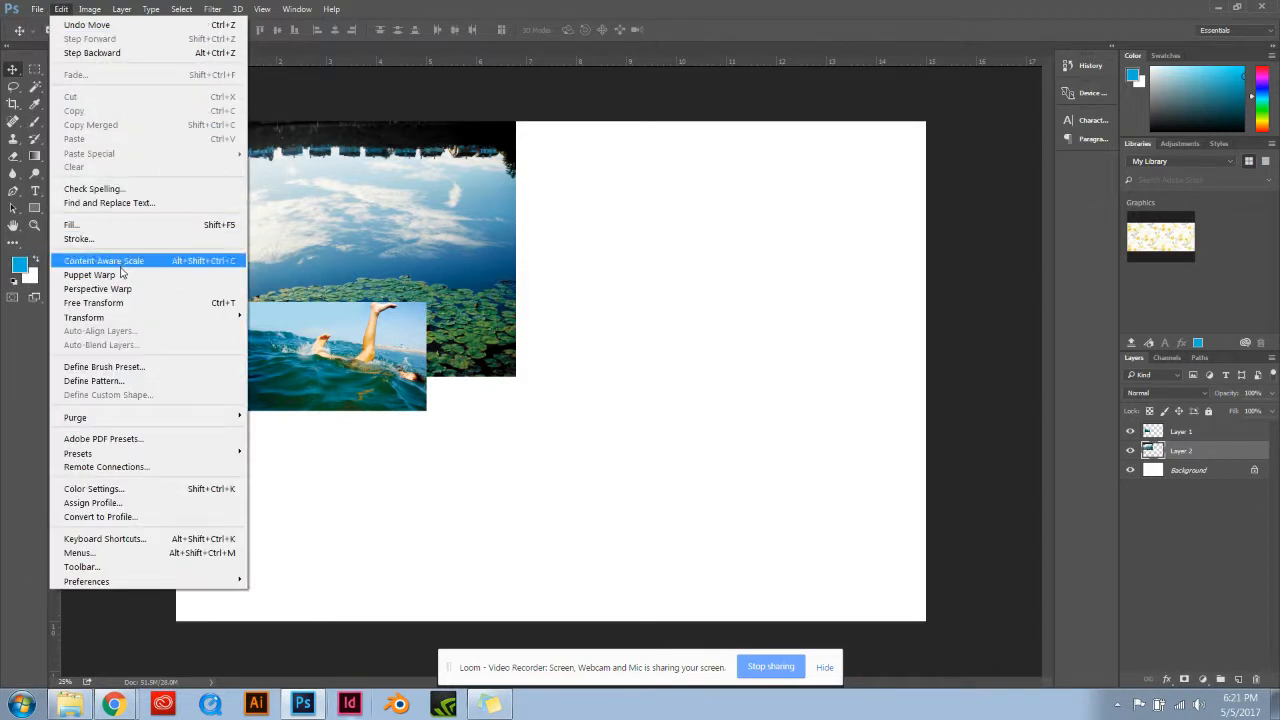
click(407, 236)
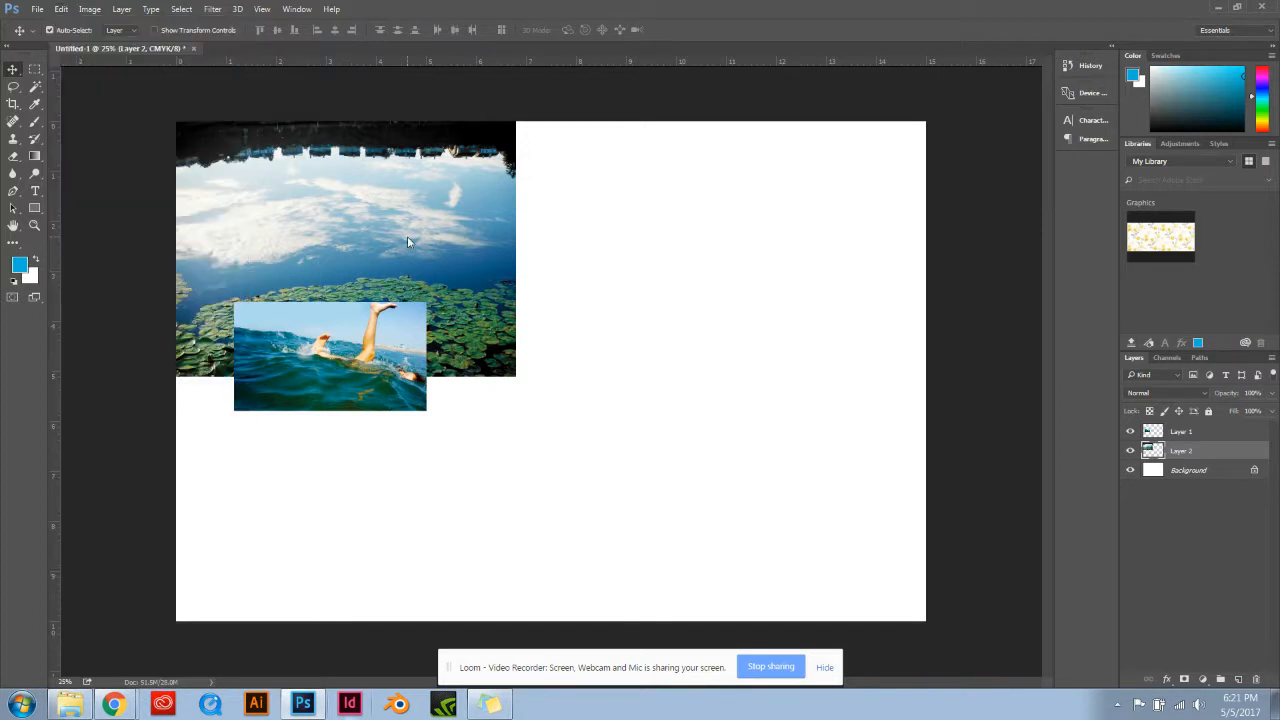
key(ctrl+t)
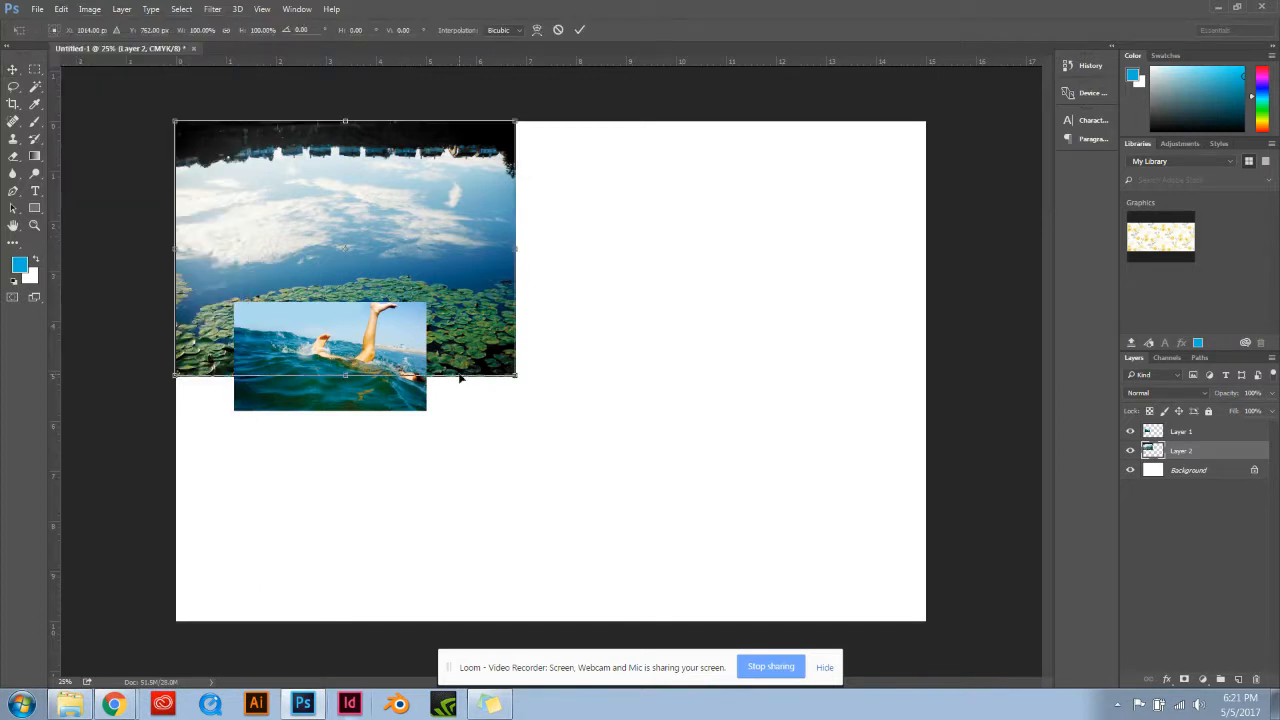
drag(517, 378, 914, 707)
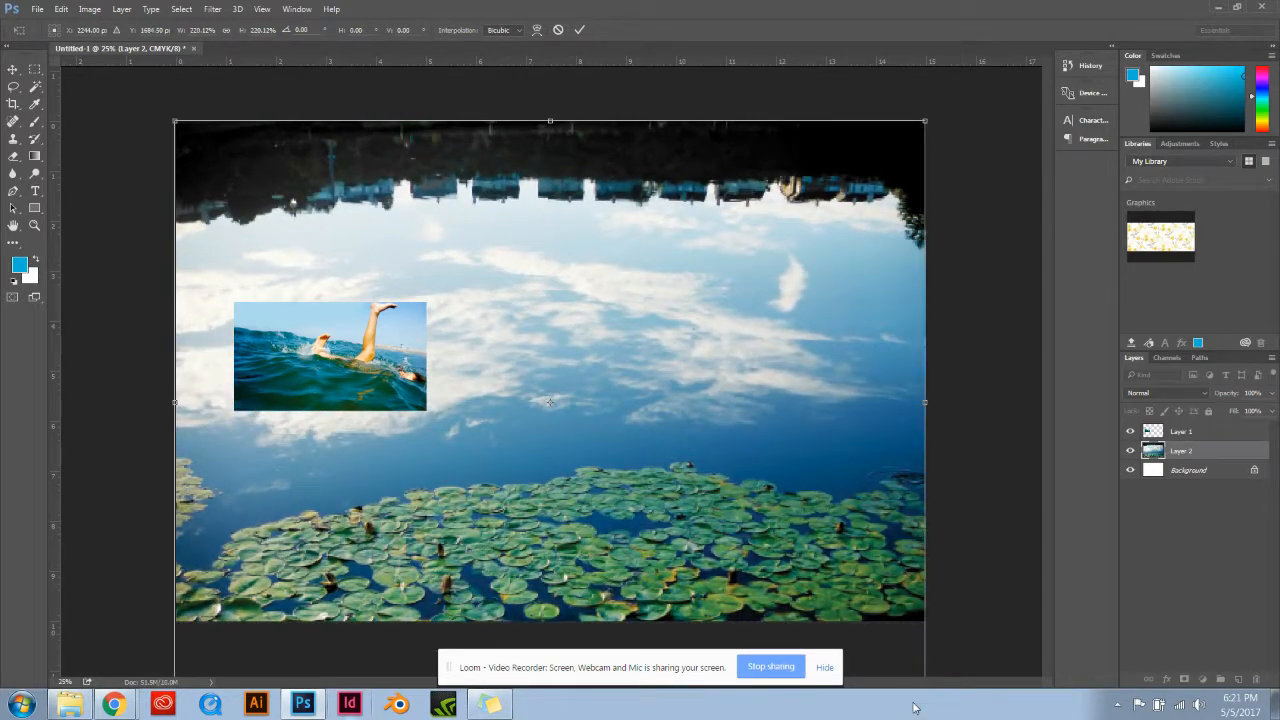
key(Return)
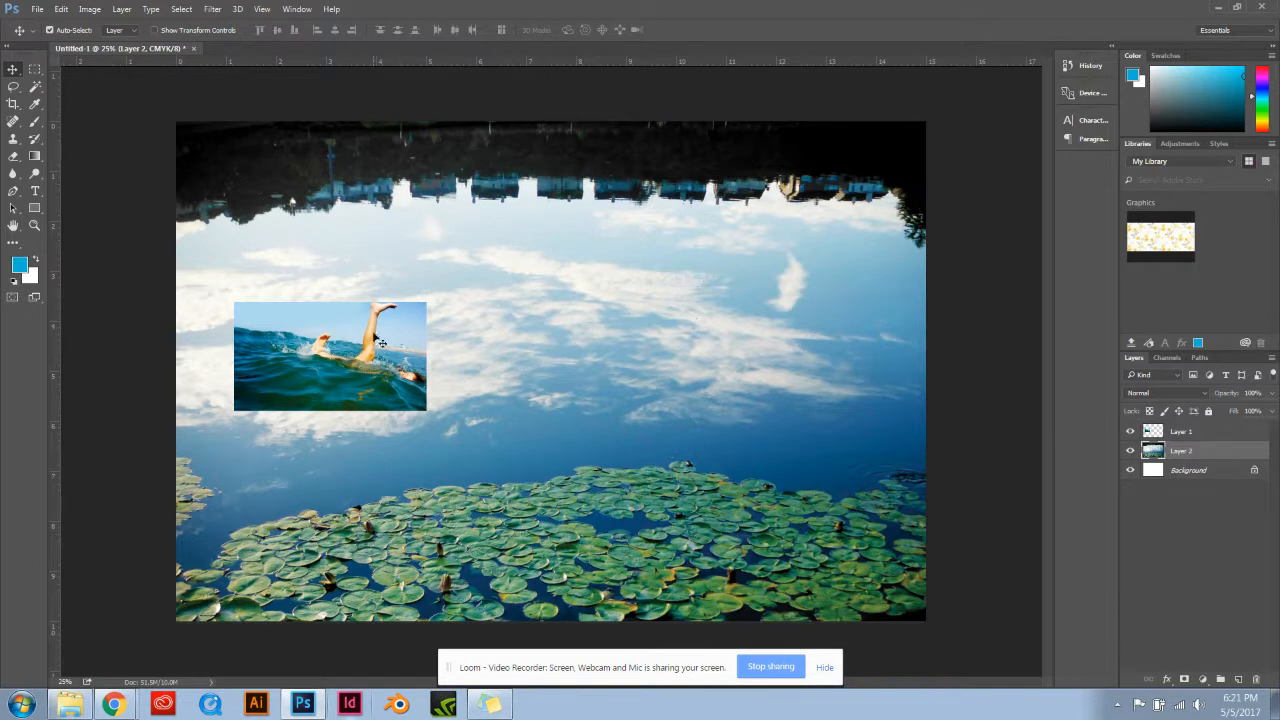
- Move the swimmer photo near the canvas's left edge and Free Transform it proportionally to about 388% so it spans the canvas width
click(350, 372)
drag(350, 372, 296, 283)
key(ctrl+t)
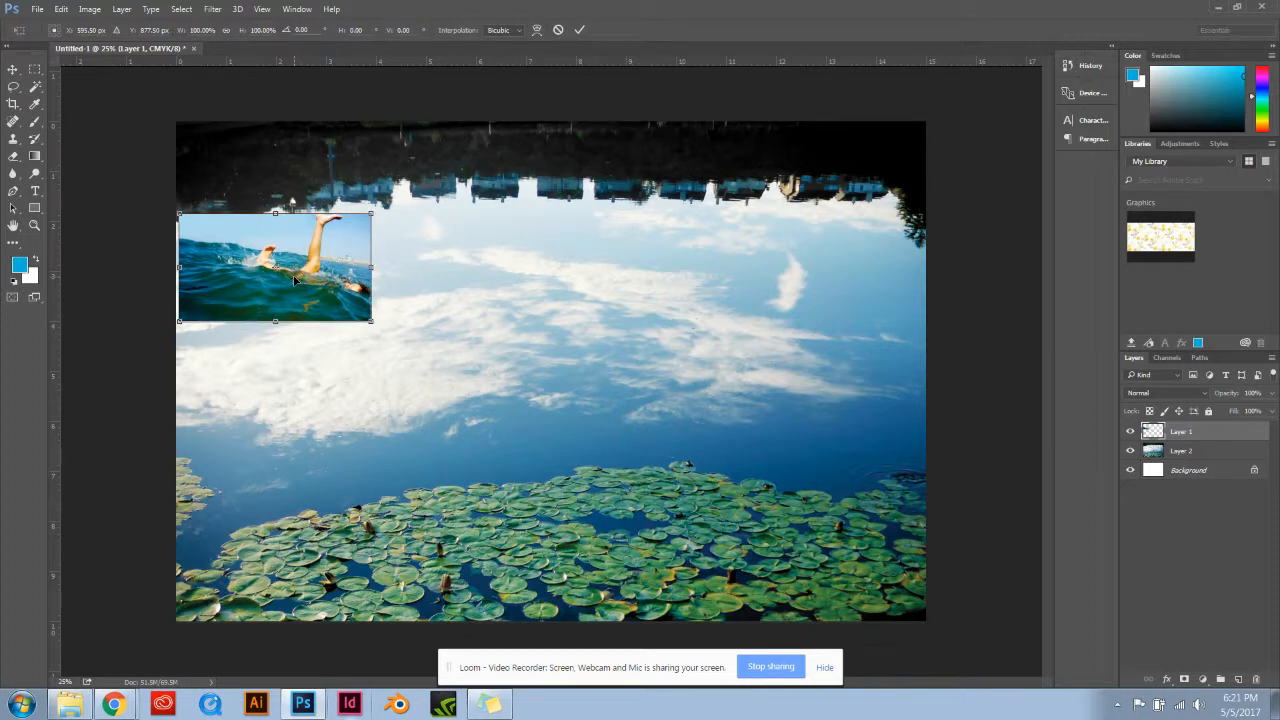
drag(372, 321, 937, 624)
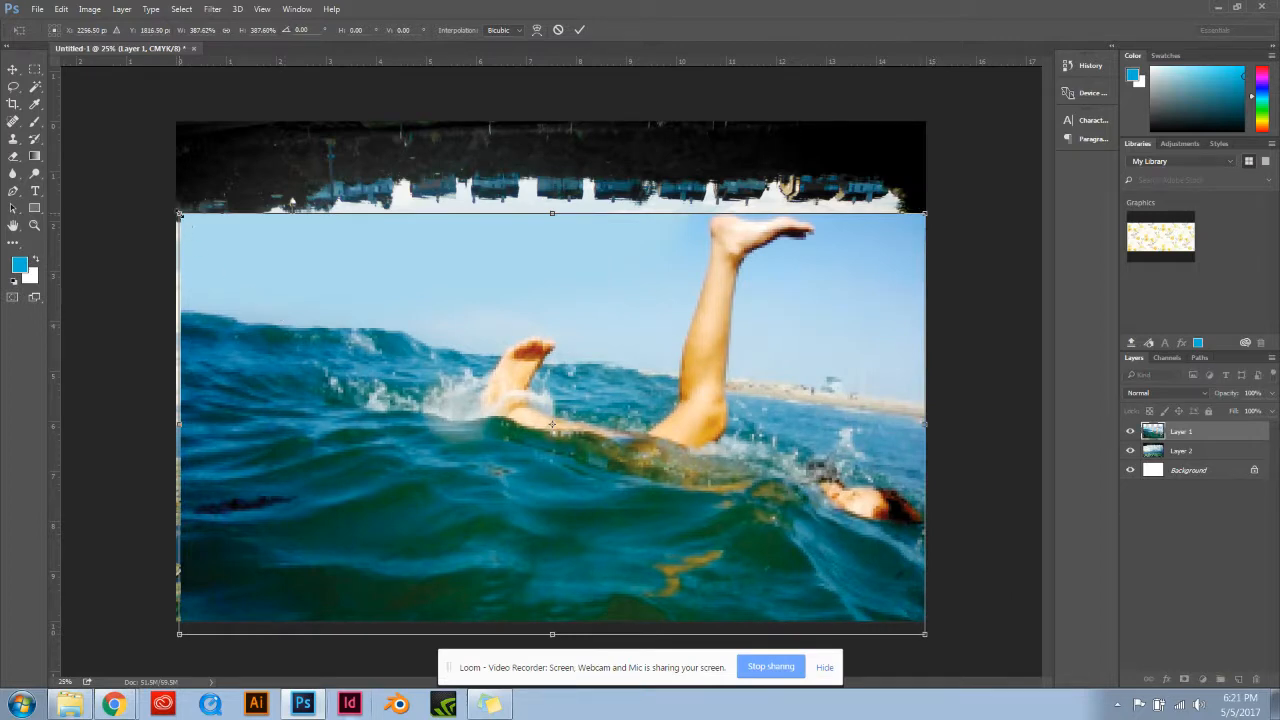
drag(173, 209, 170, 204)
key(Return)
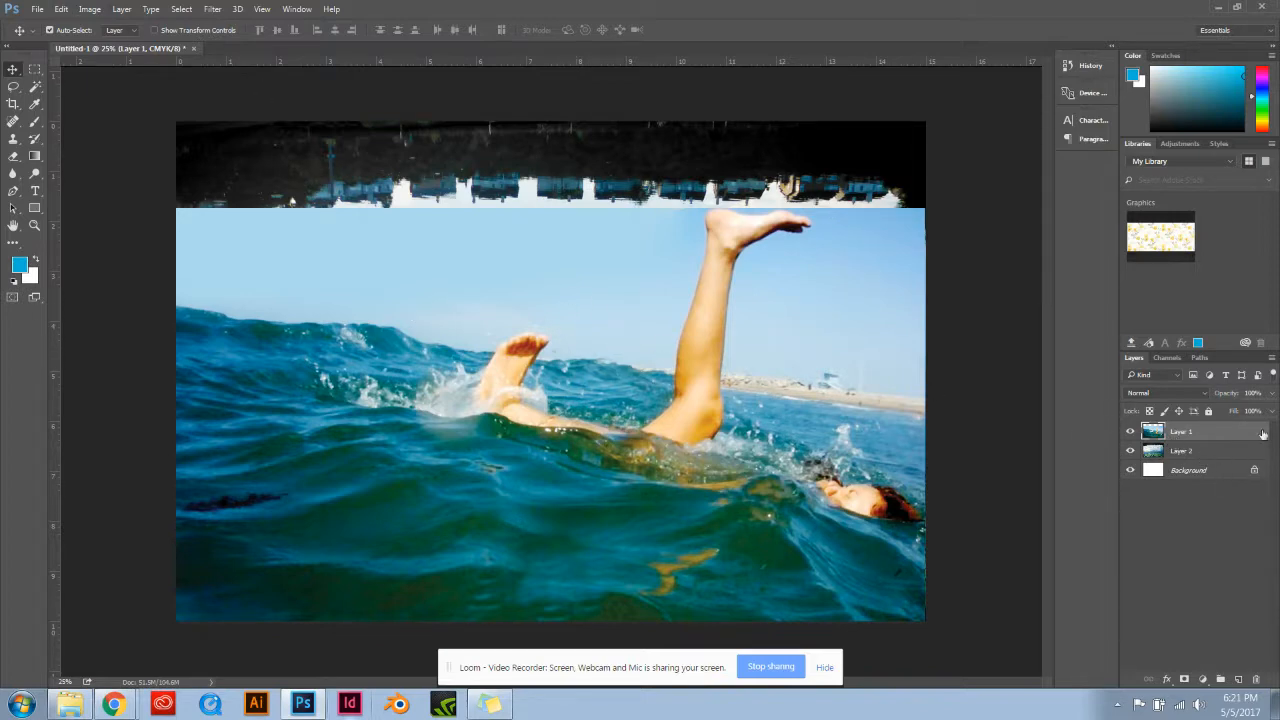
- Flip the swimmer photo and the pond photo vertically, each on its own layer
click(62, 9)
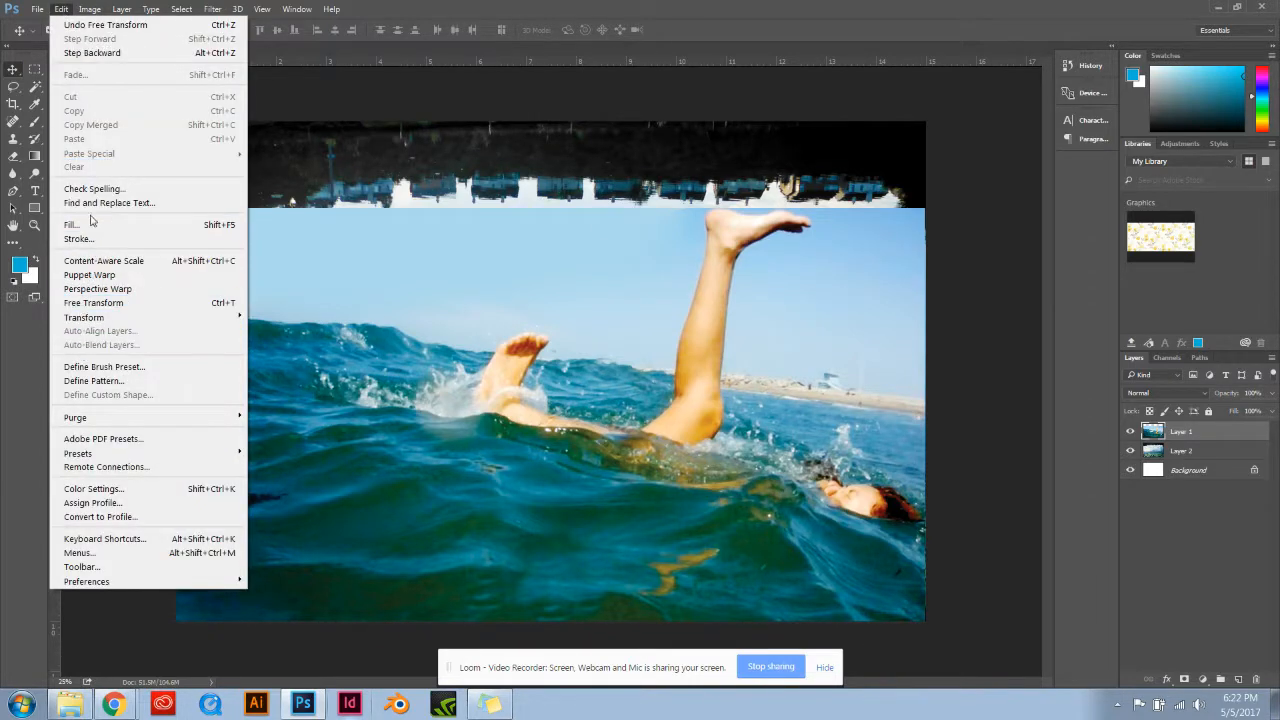
mouse_move(111, 322)
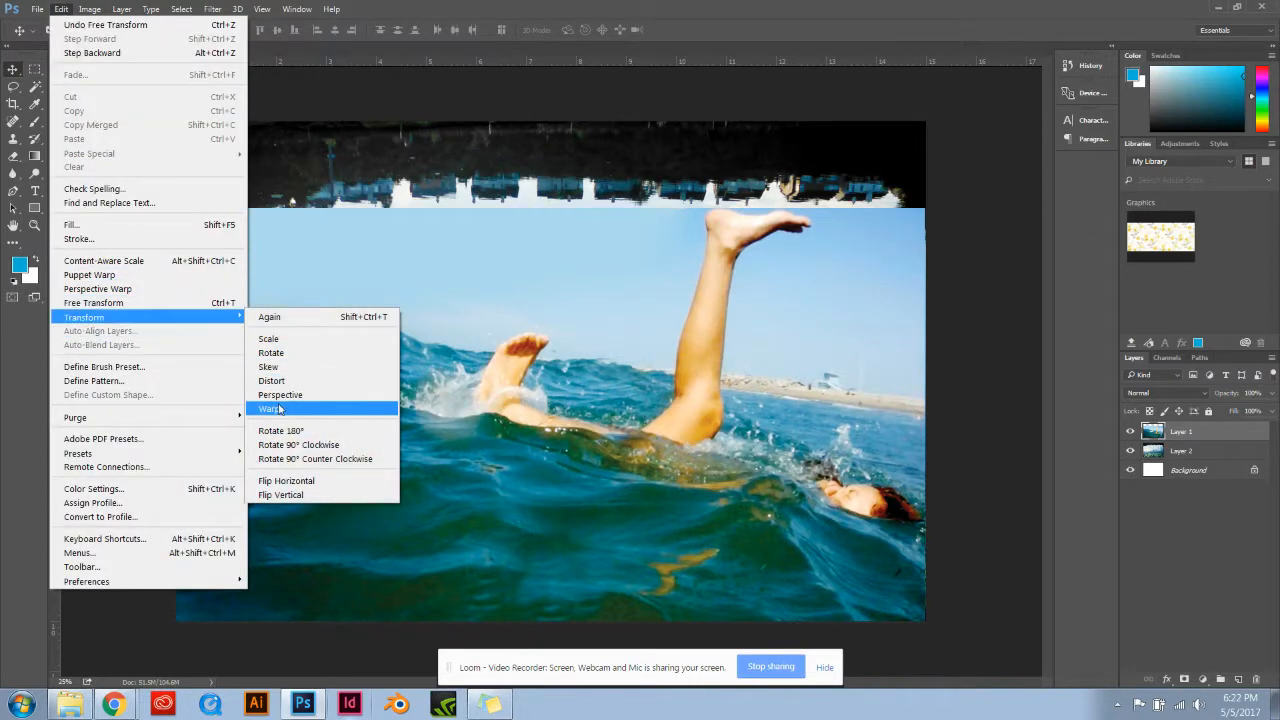
click(297, 495)
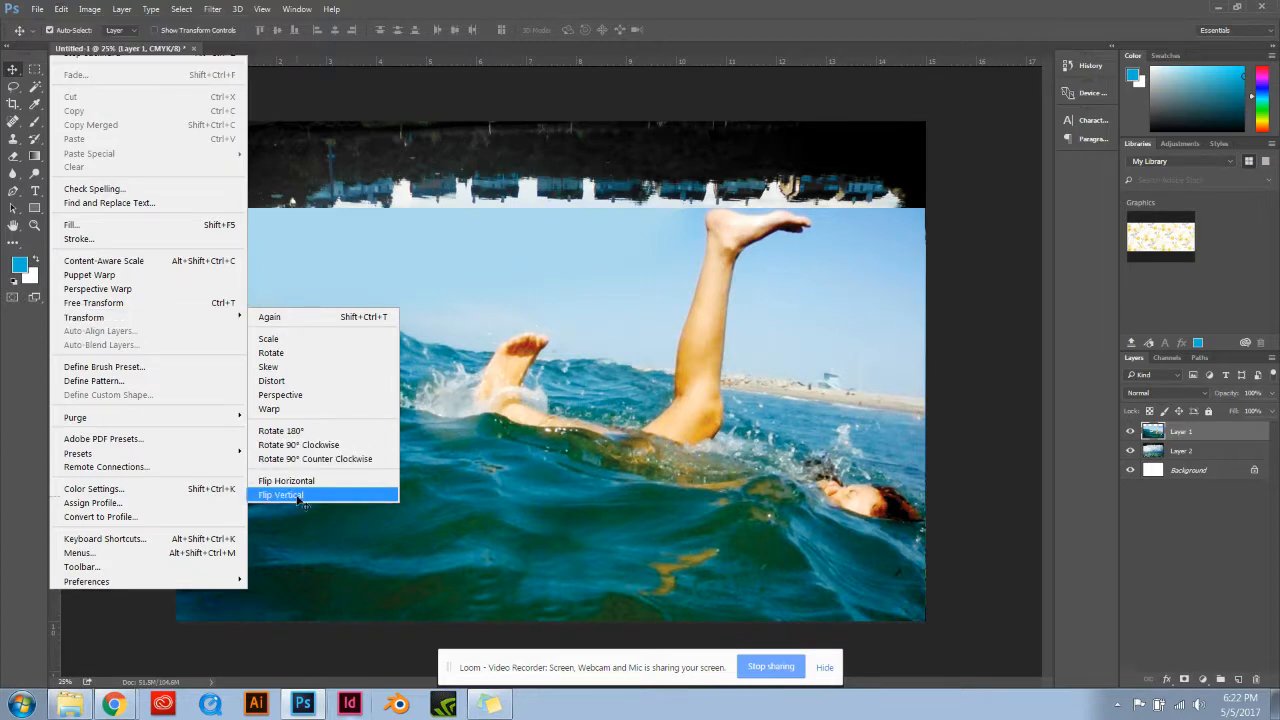
key(alt+bracketleft)
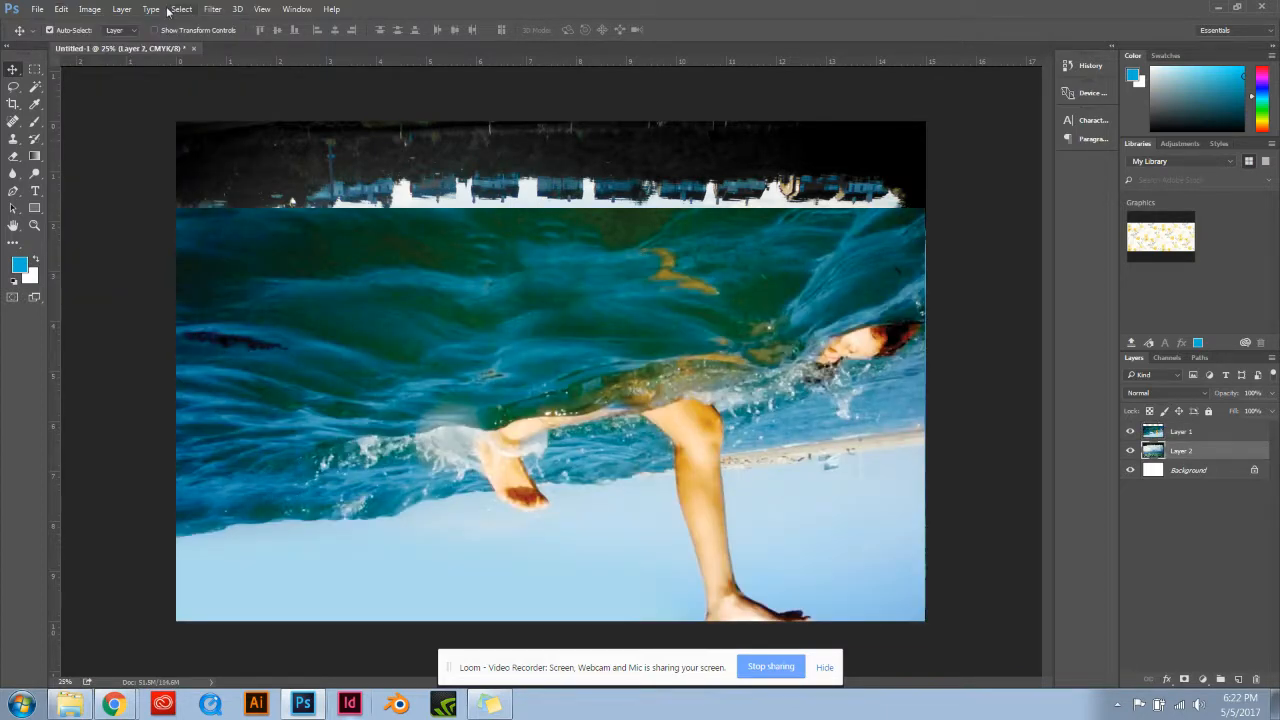
click(61, 9)
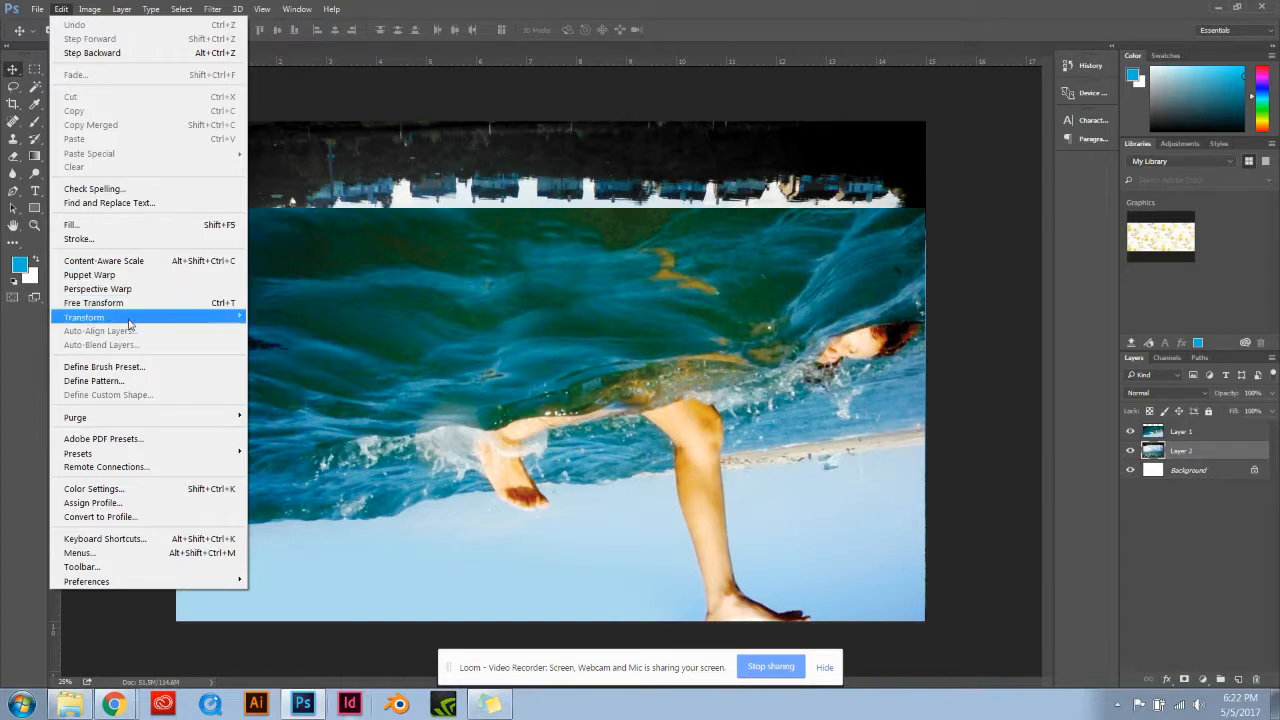
mouse_move(132, 325)
click(323, 497)
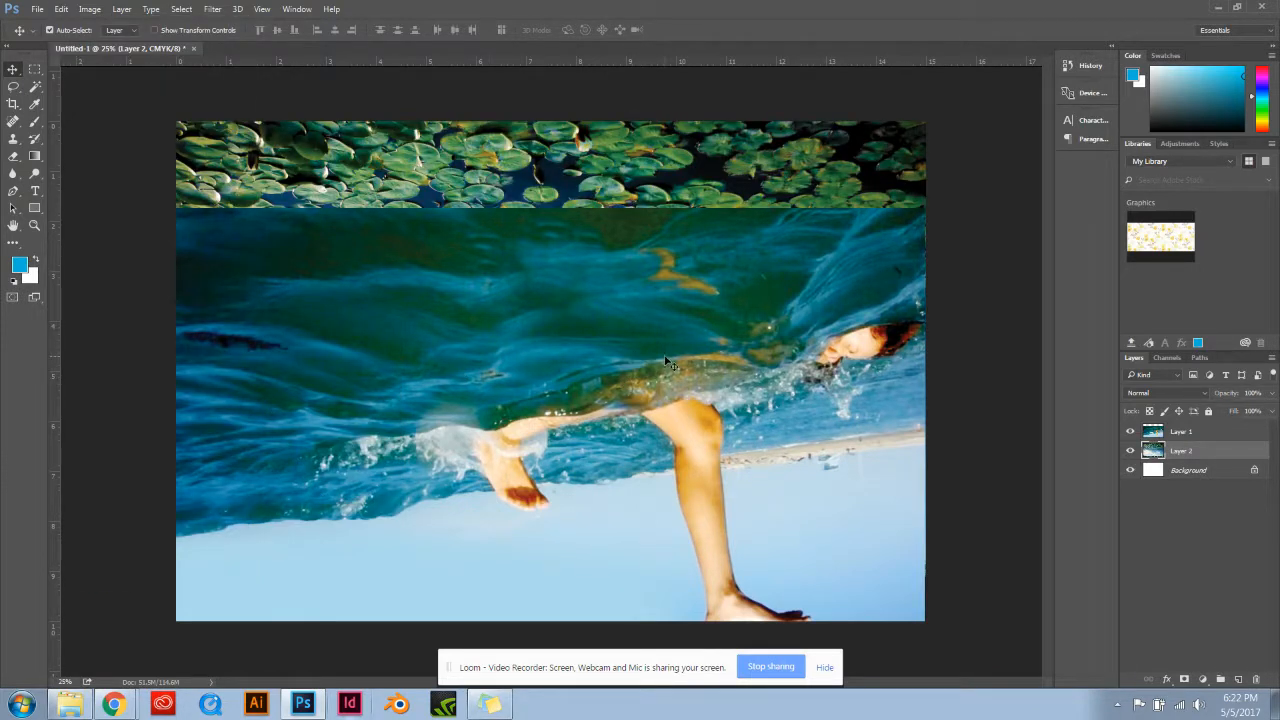
- Reposition the flipped photos vertically so lily pads show above the swimmer photo and the row of houses shows below it
drag(670, 362, 665, 320)
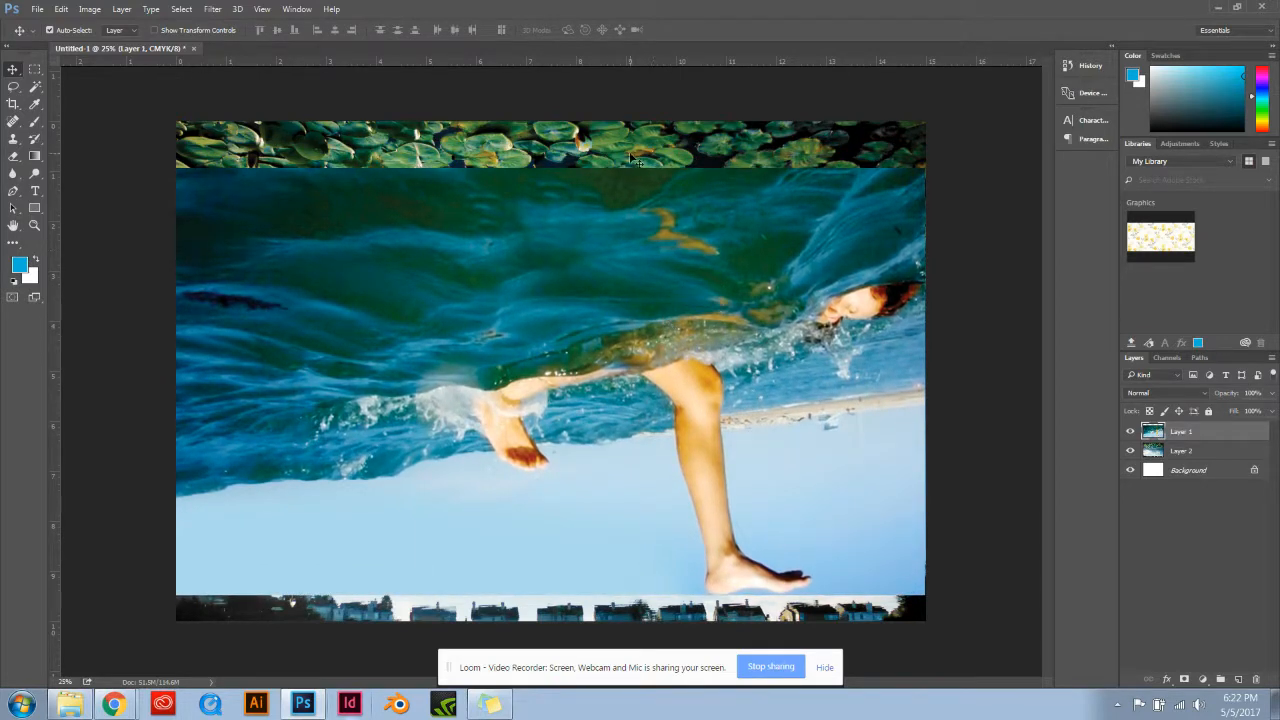
drag(634, 160, 634, 147)
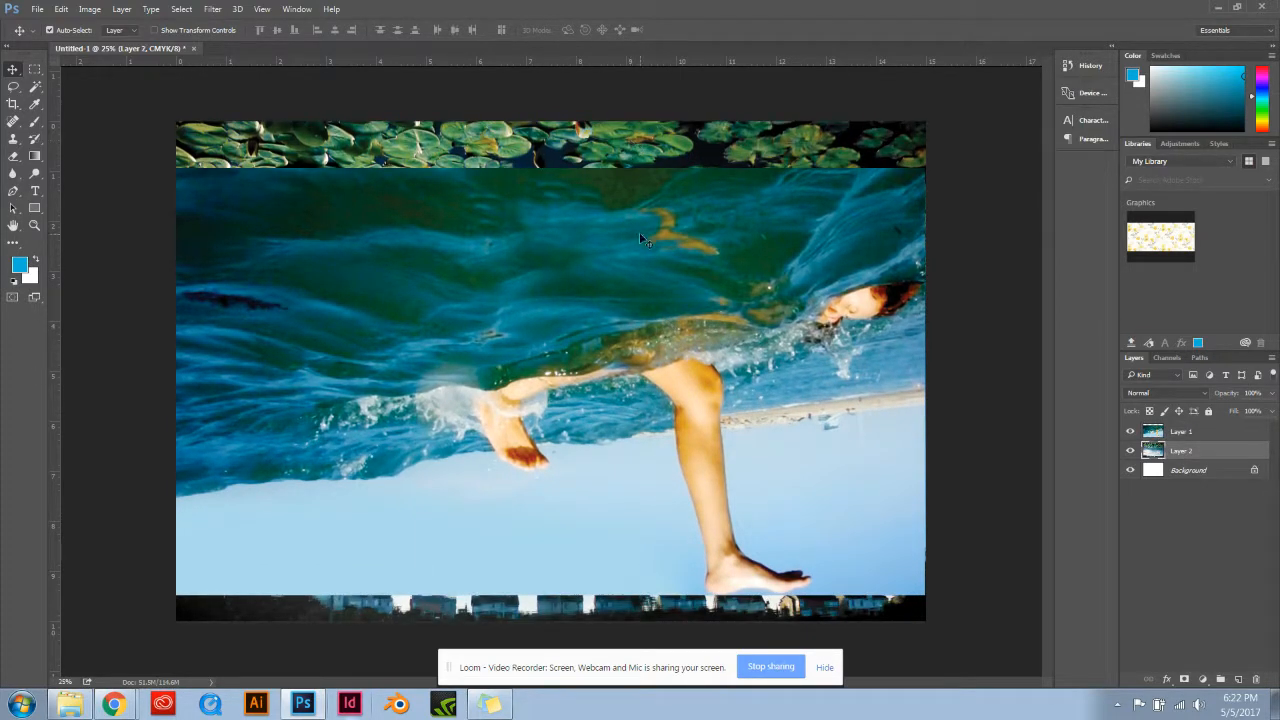
click(639, 232)
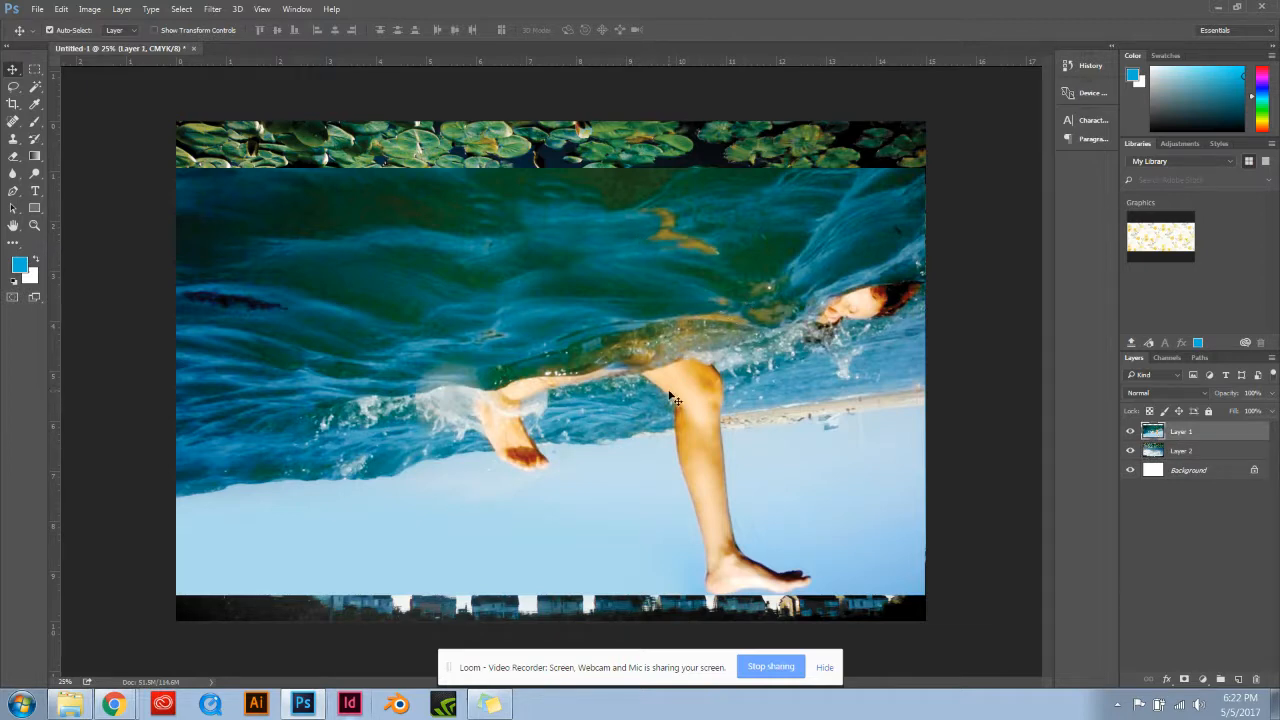
drag(674, 400, 670, 386)
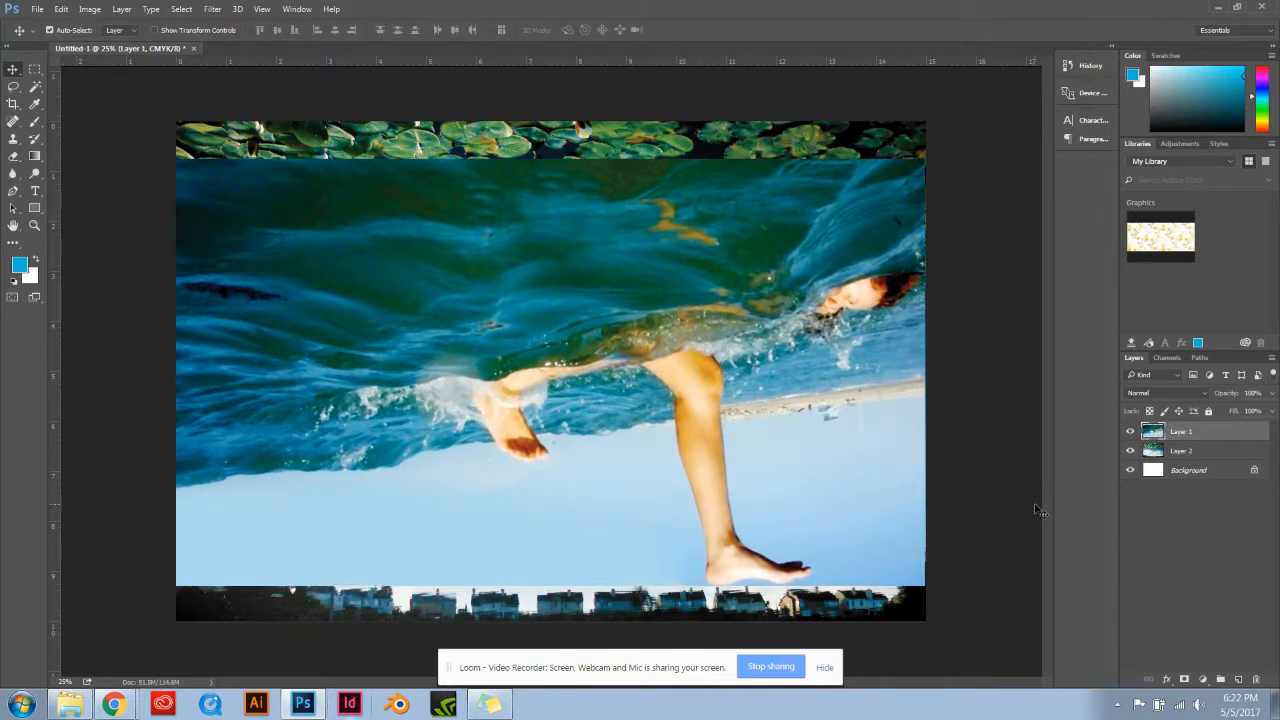
- Add a layer mask to the swimmer layer and ready the Brush tool with black (000000) as the foreground color
click(1184, 680)
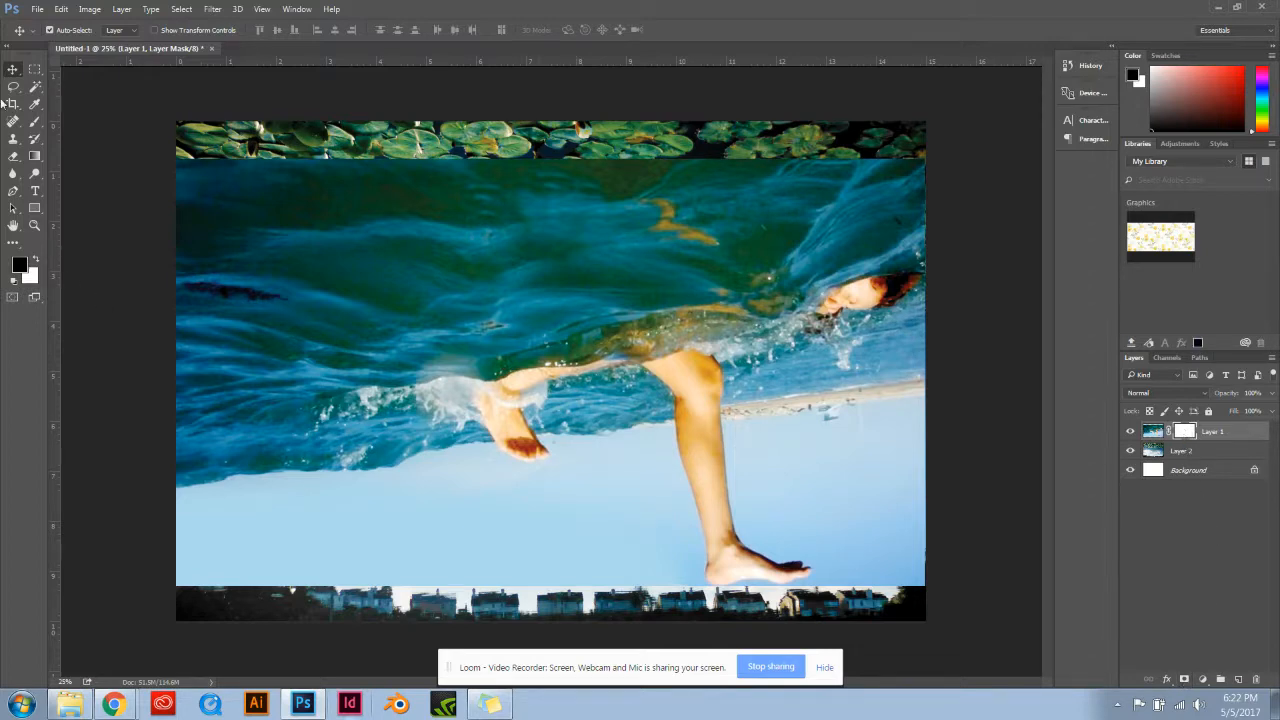
click(34, 122)
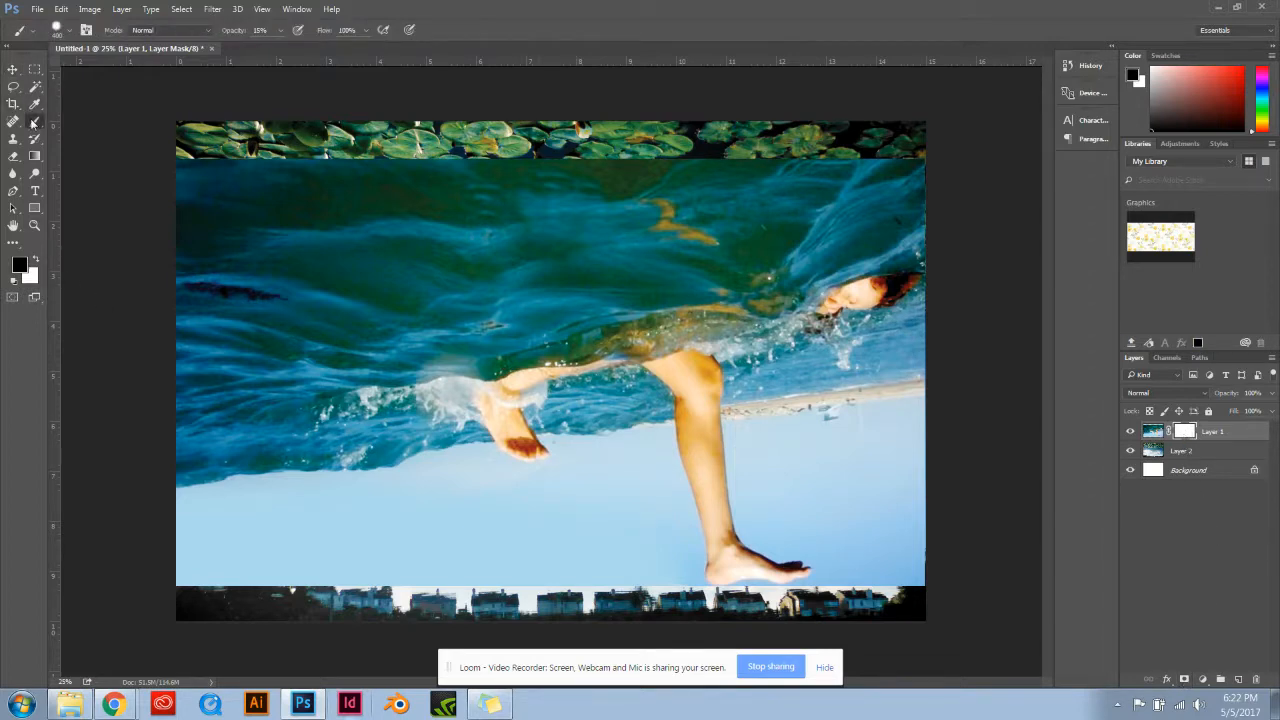
click(17, 264)
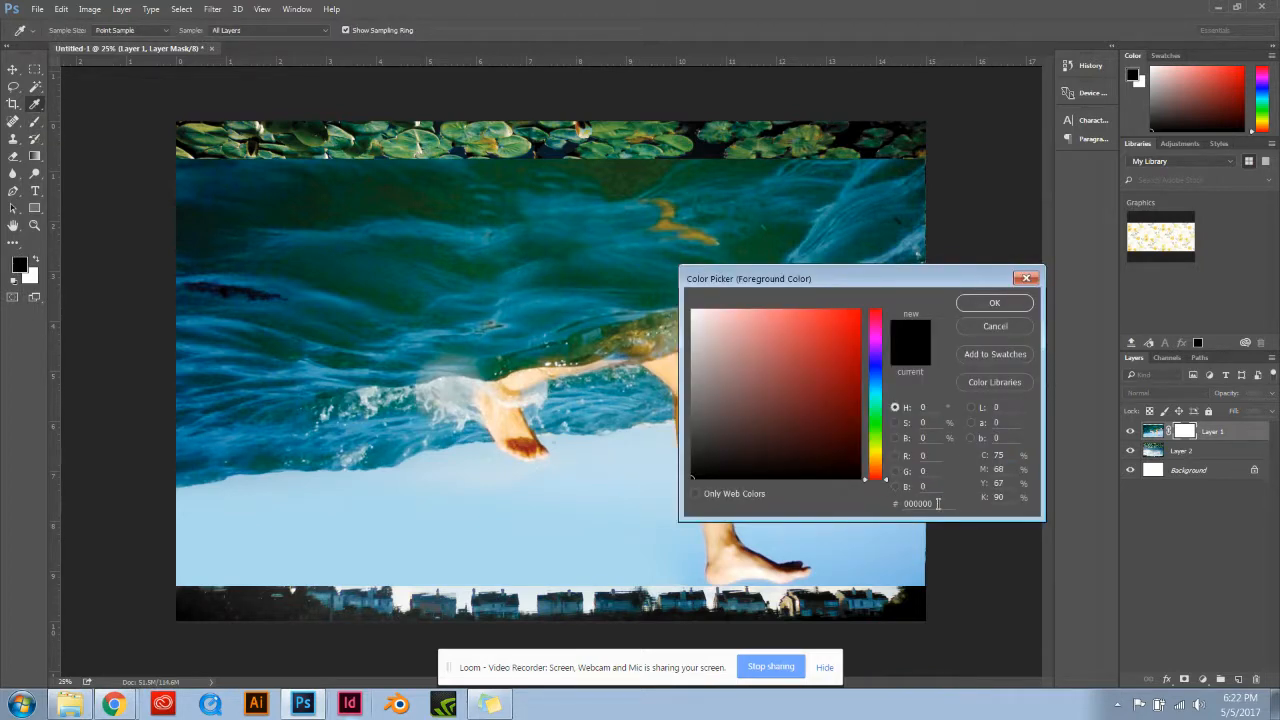
drag(938, 503, 902, 506)
click(996, 303)
key(b)
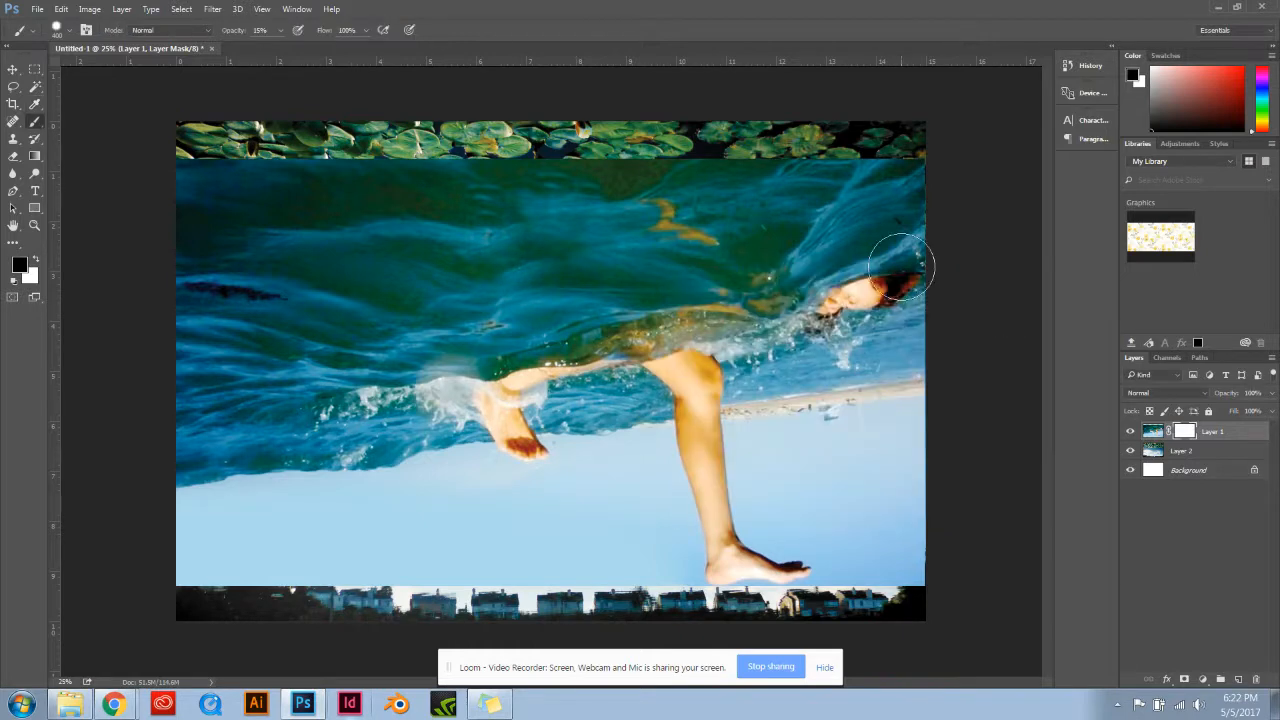
- Choose a soft round brush at 400 px and set its opacity to 100%
click(71, 36)
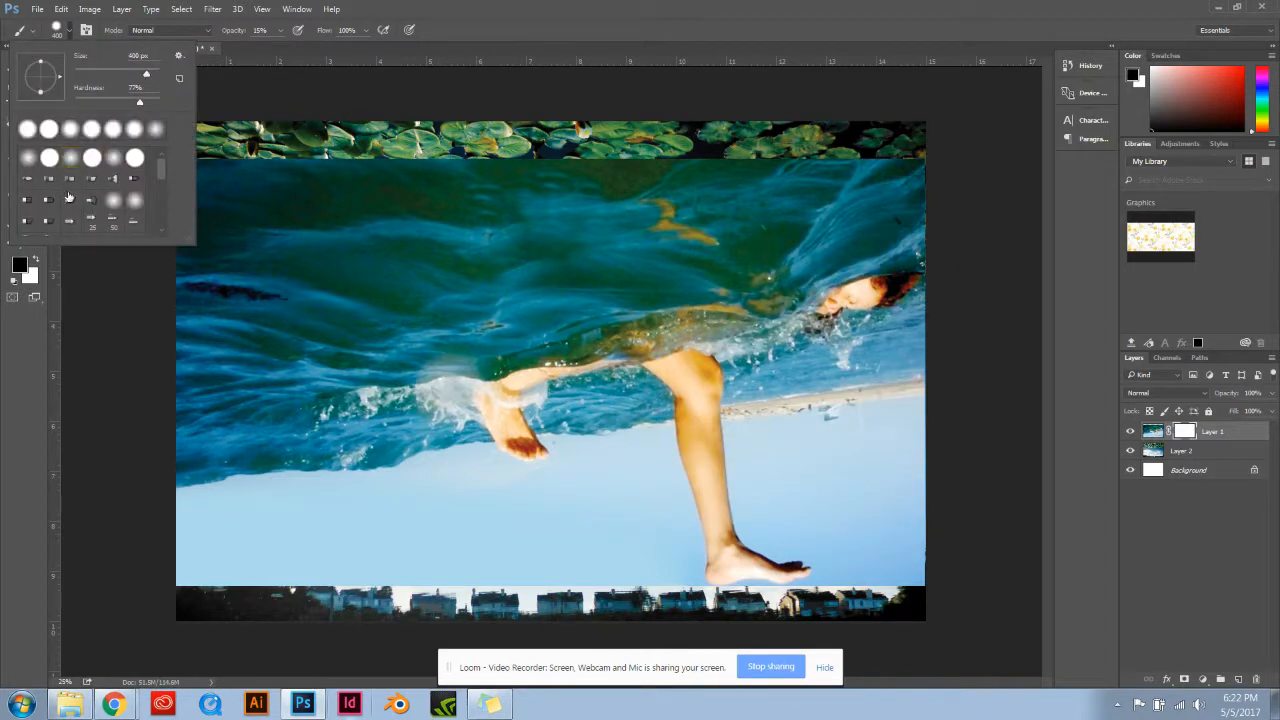
click(72, 160)
drag(96, 104, 110, 104)
key(Return)
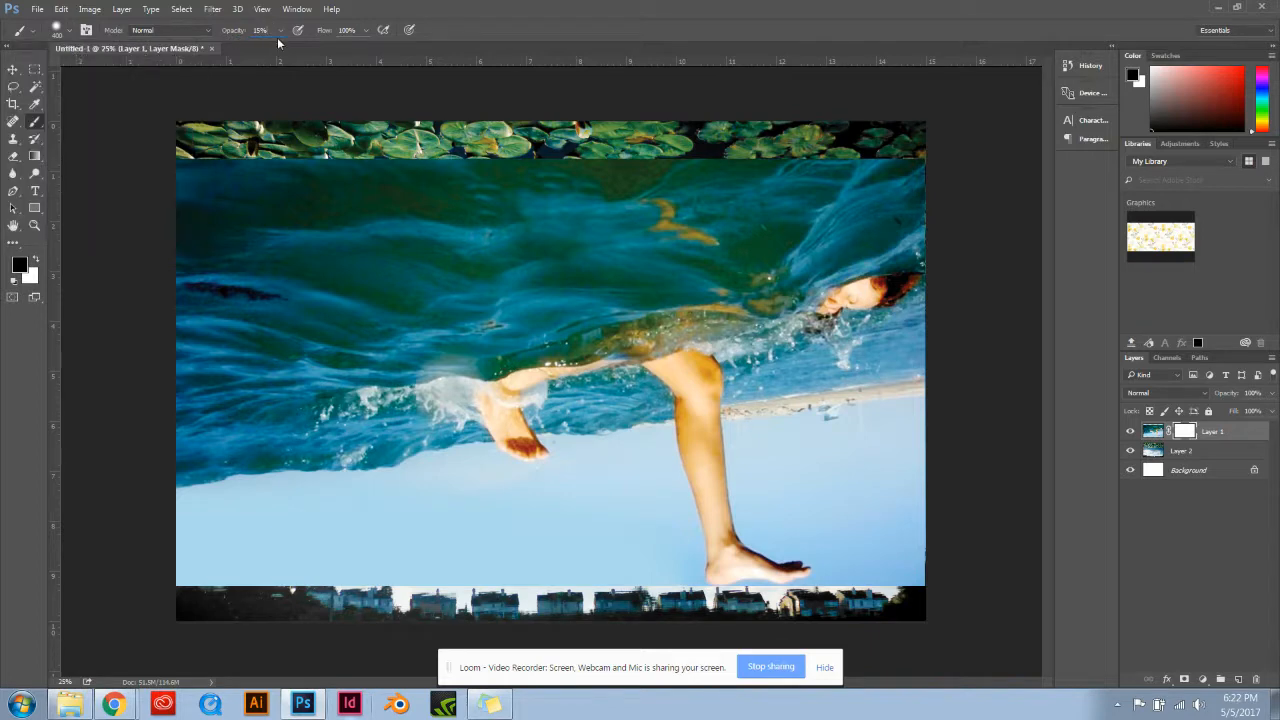
click(270, 30)
text(1)
- Paint black on the swimmer layer's mask to hide its plain sky between the left edge and the extended leg
click(630, 496)
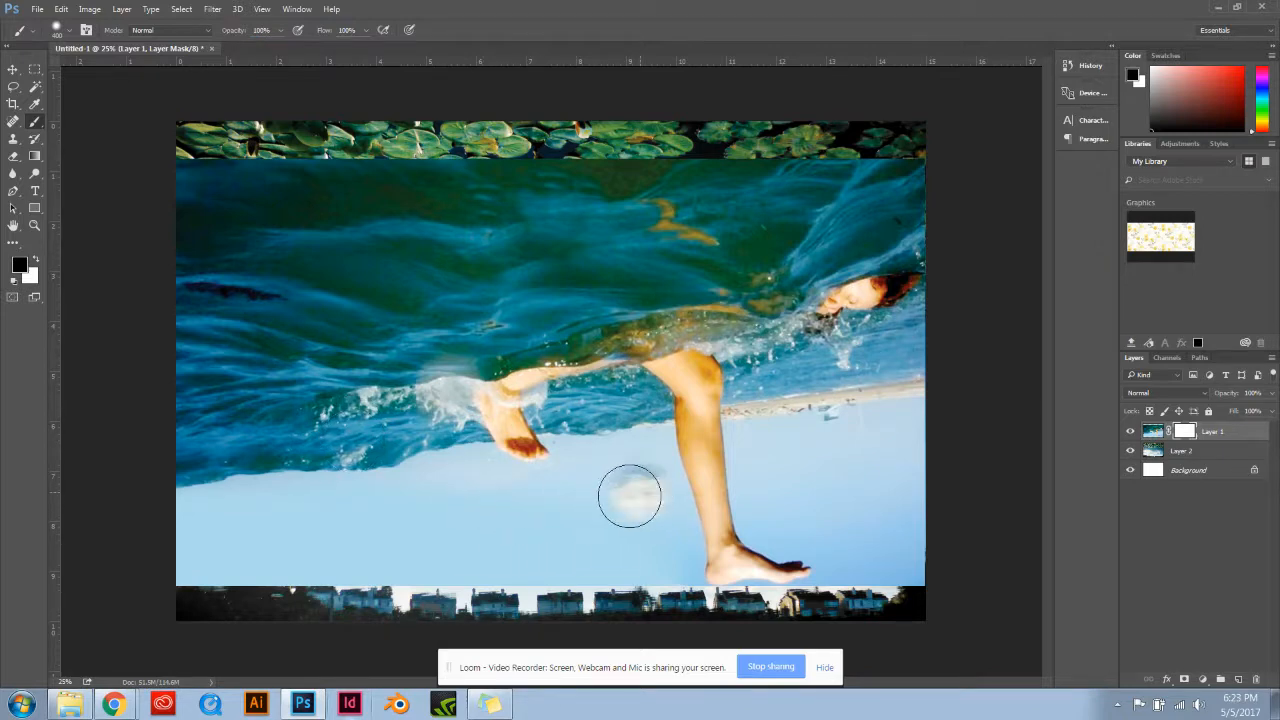
mouse_move(630, 496)
mouse_down()
mouse_move(459, 493)
mouse_move(174, 523)
mouse_move(217, 581)
mouse_move(540, 570)
mouse_up()
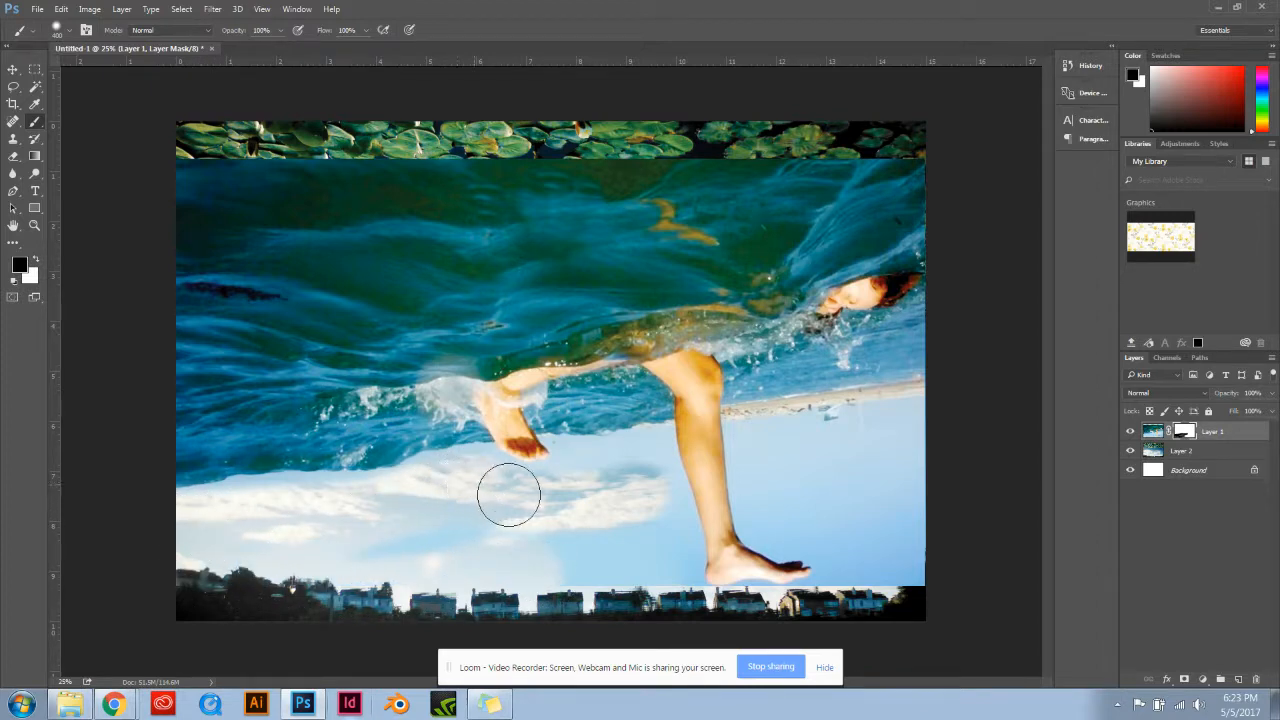
mouse_move(509, 495)
mouse_down()
mouse_move(615, 467)
mouse_move(636, 558)
mouse_move(654, 526)
mouse_move(663, 562)
mouse_move(577, 566)
mouse_up()
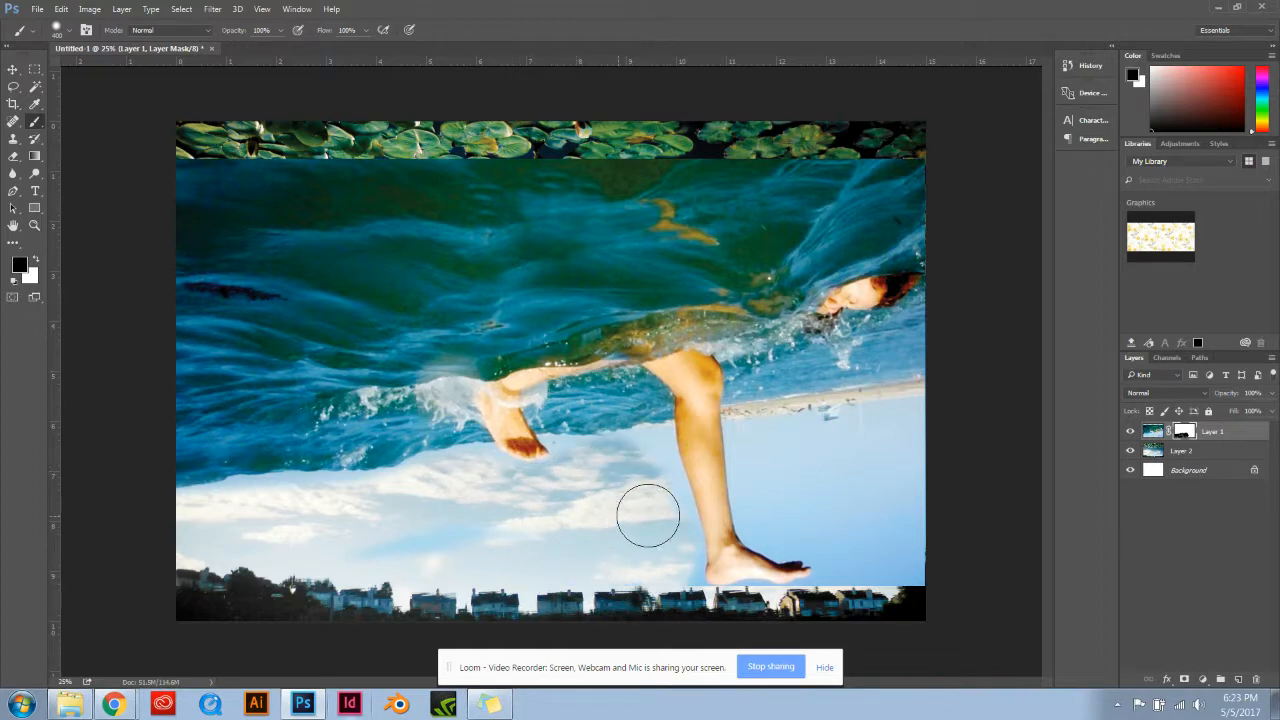
- Mask out the swimmer photo's sky and beach to the right of the extended leg, reducing the brush to 300 px for the leg's edges
drag(886, 457, 851, 466)
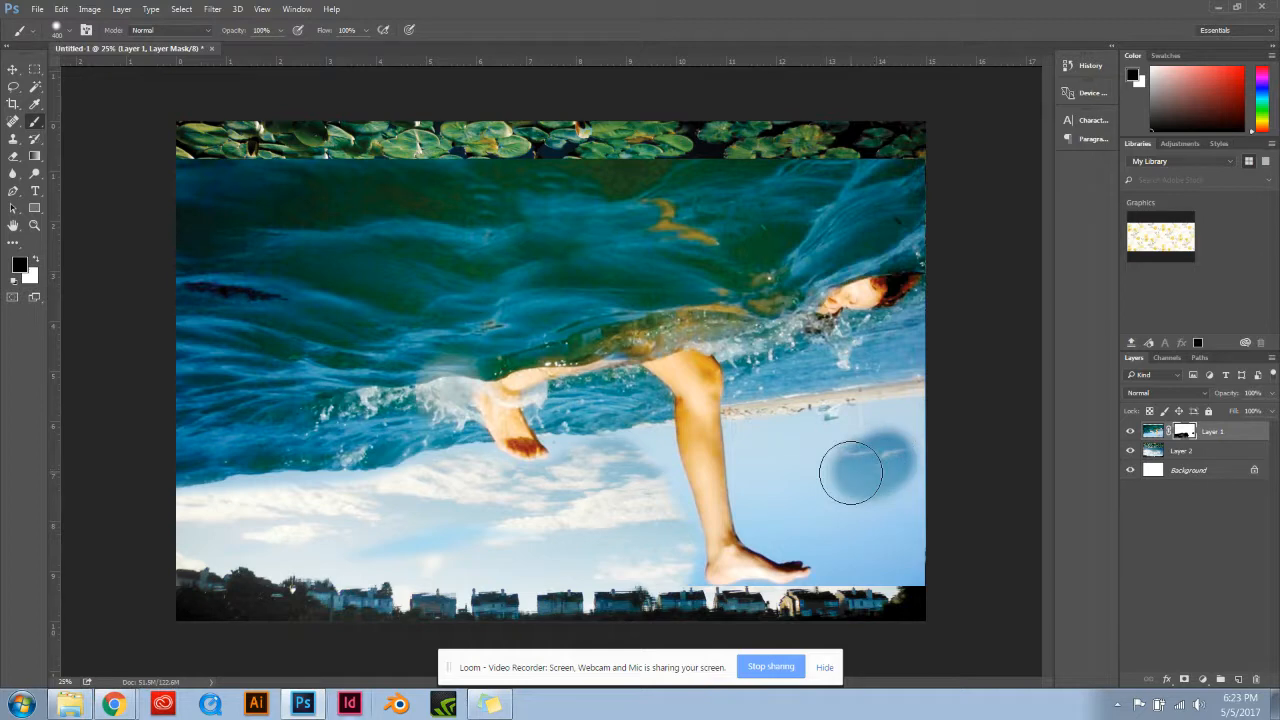
key(bracketright)
key(bracketright)
key(bracketright)
key(bracketright)
key(bracketright)
key(bracketleft)
key(bracketleft)
key(bracketleft)
key(bracketleft)
key(bracketleft)
key(bracketleft)
mouse_move(891, 443)
mouse_down()
mouse_move(913, 565)
mouse_move(895, 600)
mouse_move(883, 544)
mouse_move(835, 593)
mouse_move(872, 524)
mouse_move(793, 490)
mouse_move(786, 444)
mouse_move(754, 425)
mouse_move(761, 523)
mouse_move(807, 520)
mouse_move(760, 450)
mouse_move(839, 437)
mouse_move(827, 439)
mouse_move(907, 393)
mouse_move(789, 416)
mouse_move(952, 370)
mouse_move(662, 473)
mouse_up()
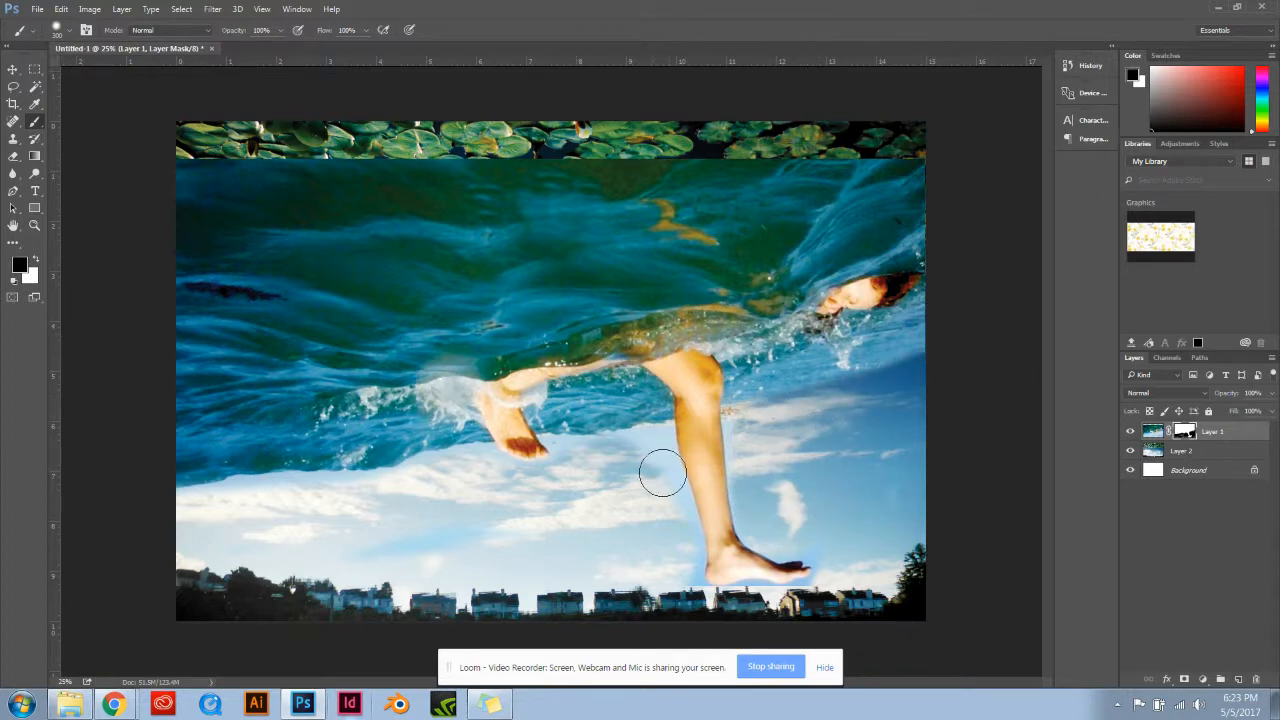
click(655, 448)
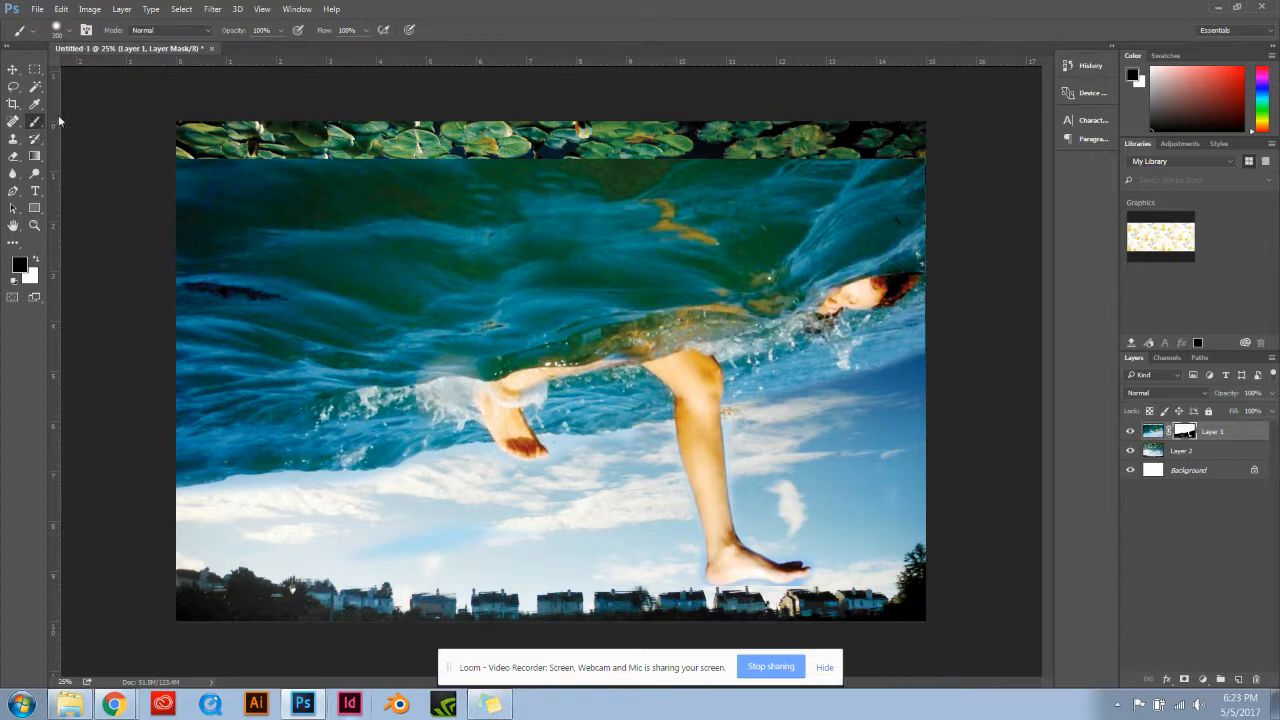
- Lower the swimmer layer's opacity to 92% and Free Transform it proportionally to about 109% so it covers the lily pads up to the canvas's top
click(1270, 394)
drag(1270, 412, 1264, 414)
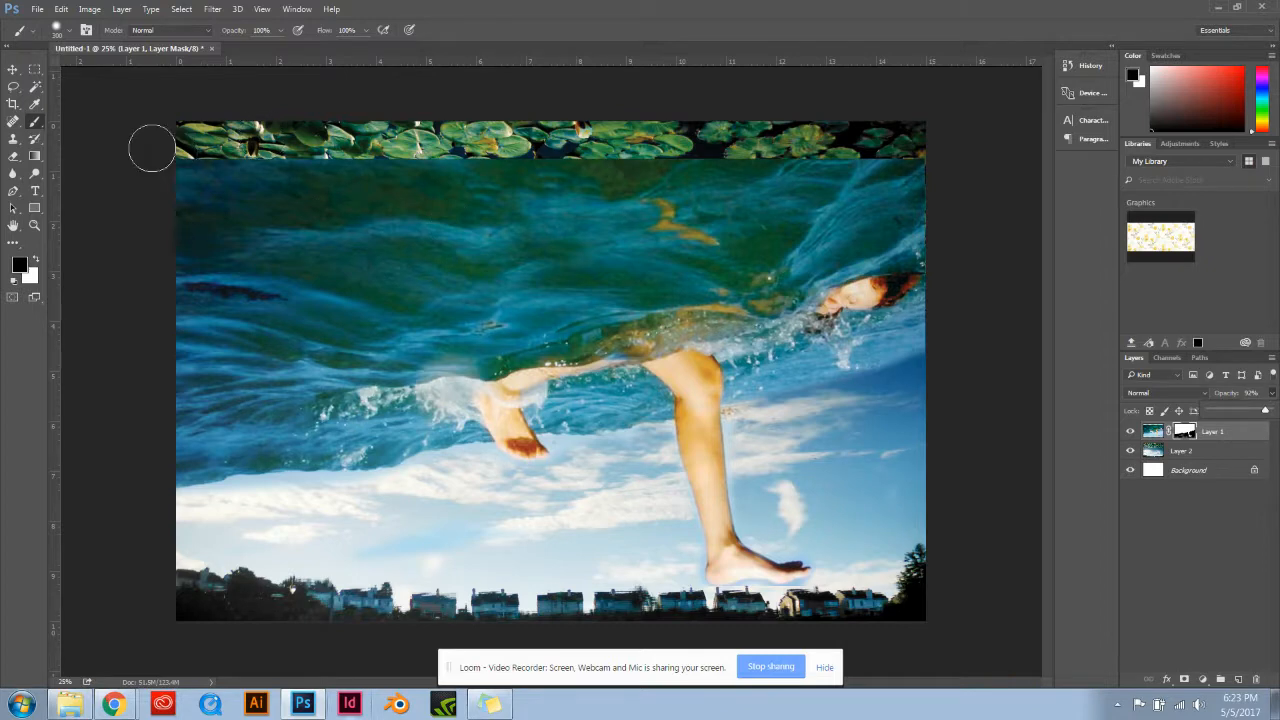
key(v)
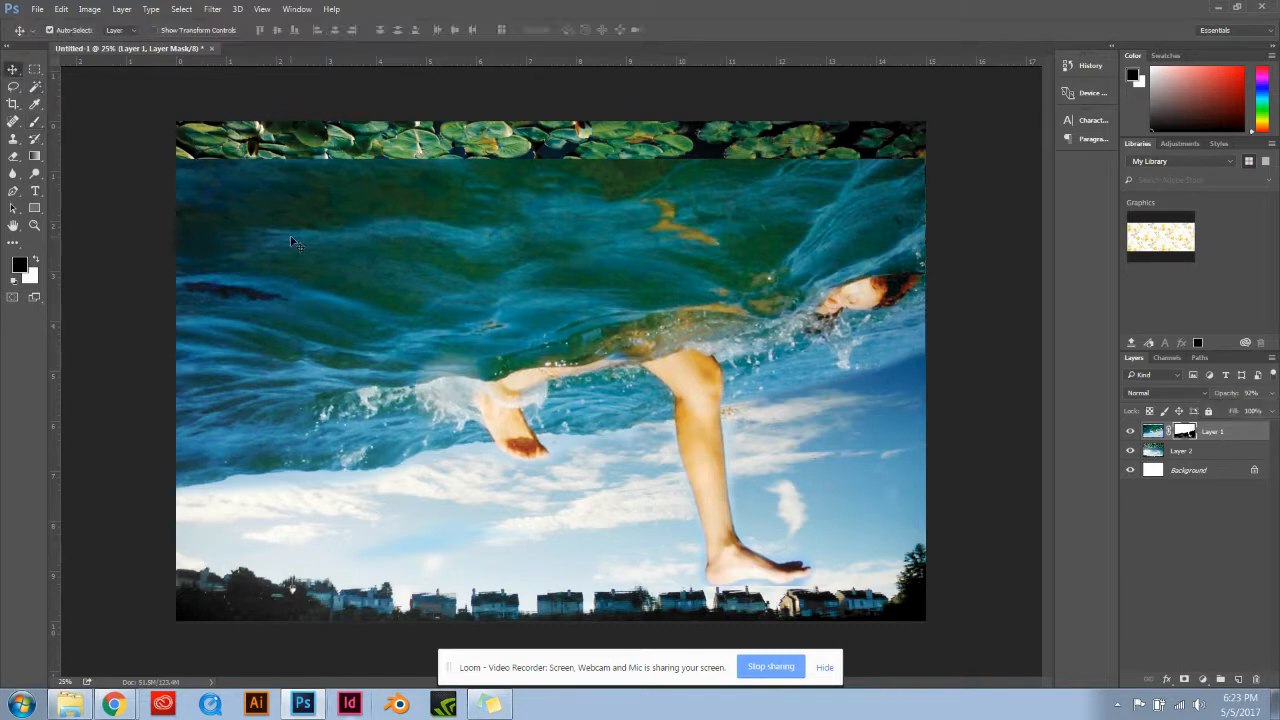
key(ctrl+t)
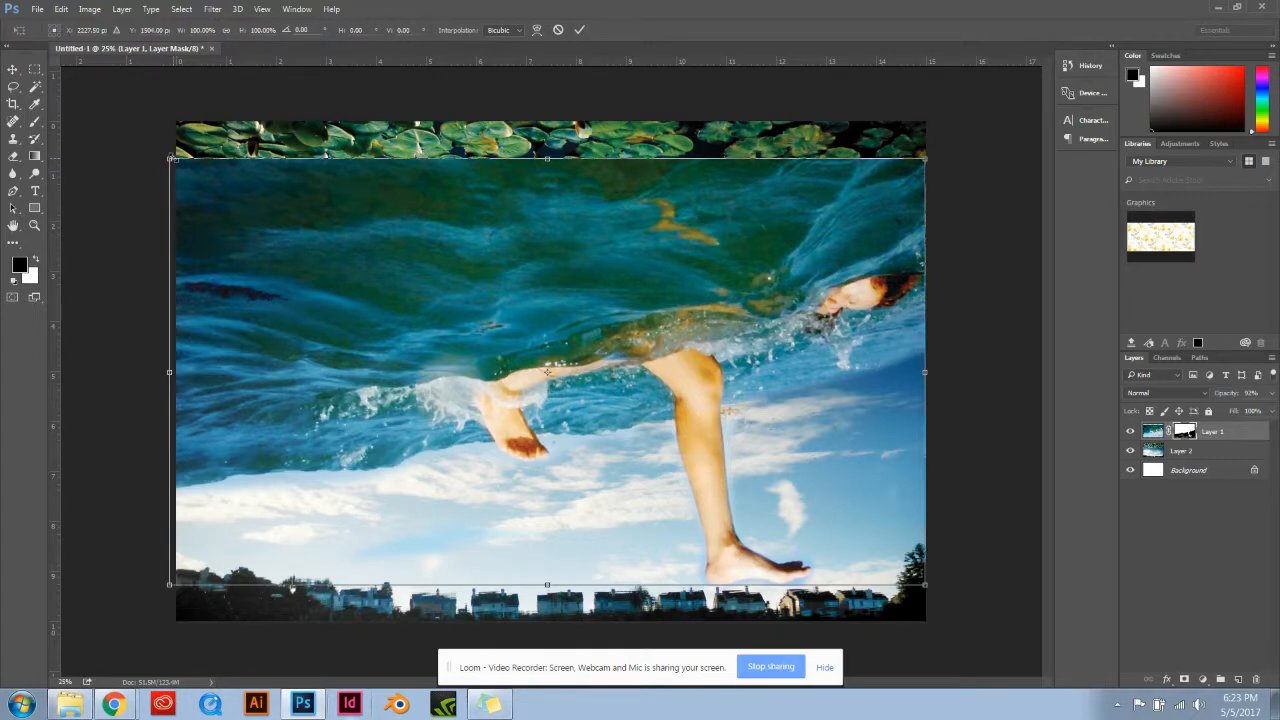
drag(169, 158, 121, 89)
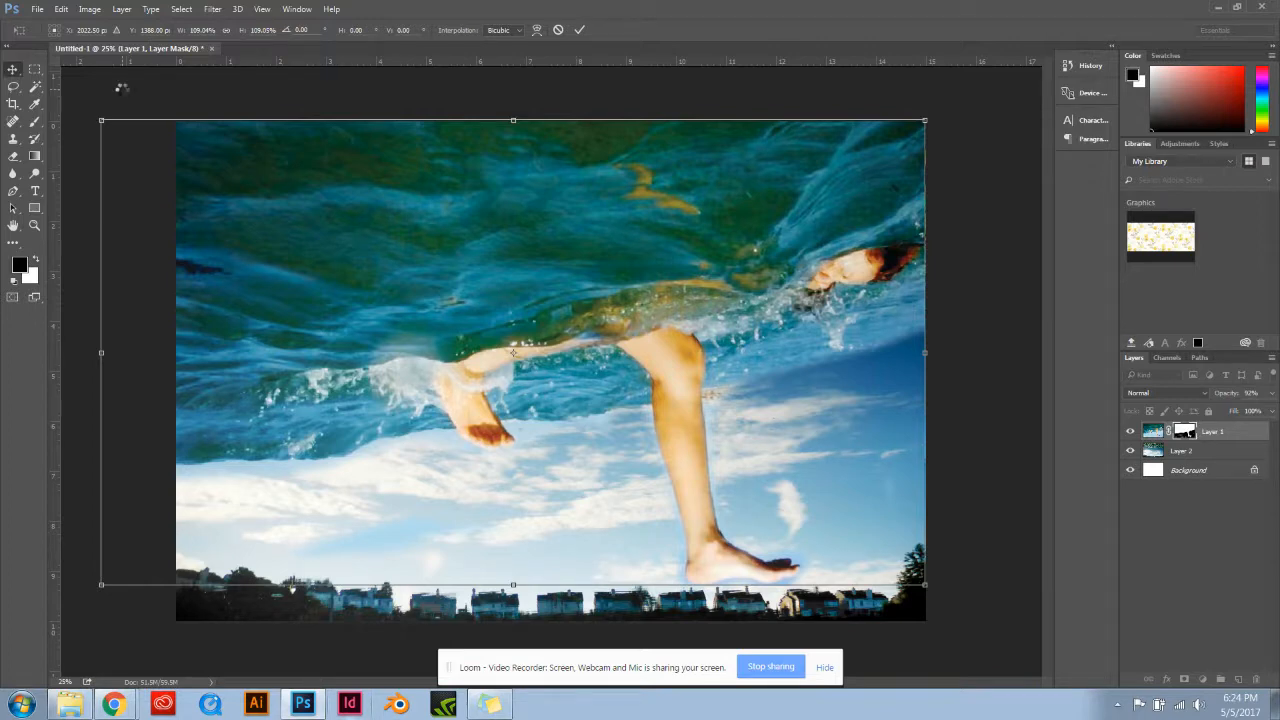
key(Return)
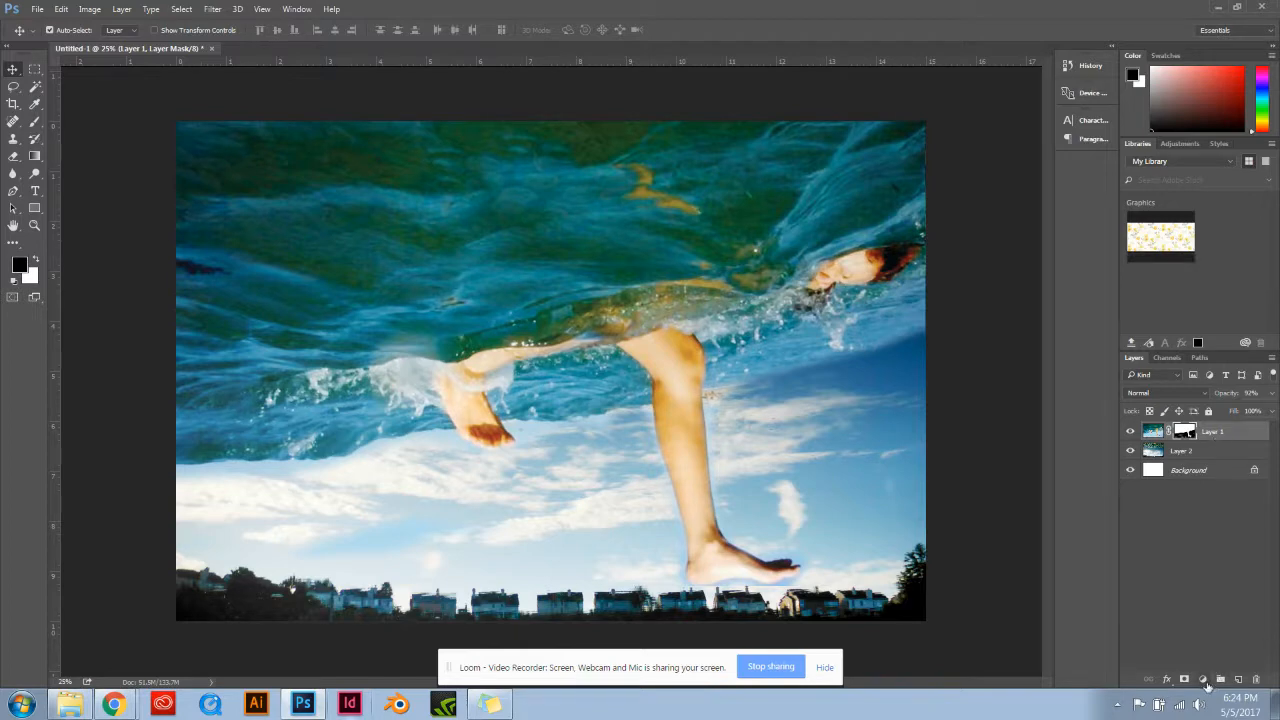
- Add a Color Balance adjustment layer above the swimmer layer with midtones at Cyan-Red -8, Magenta-Green -39 and Yellow-Blue +10
click(1203, 680)
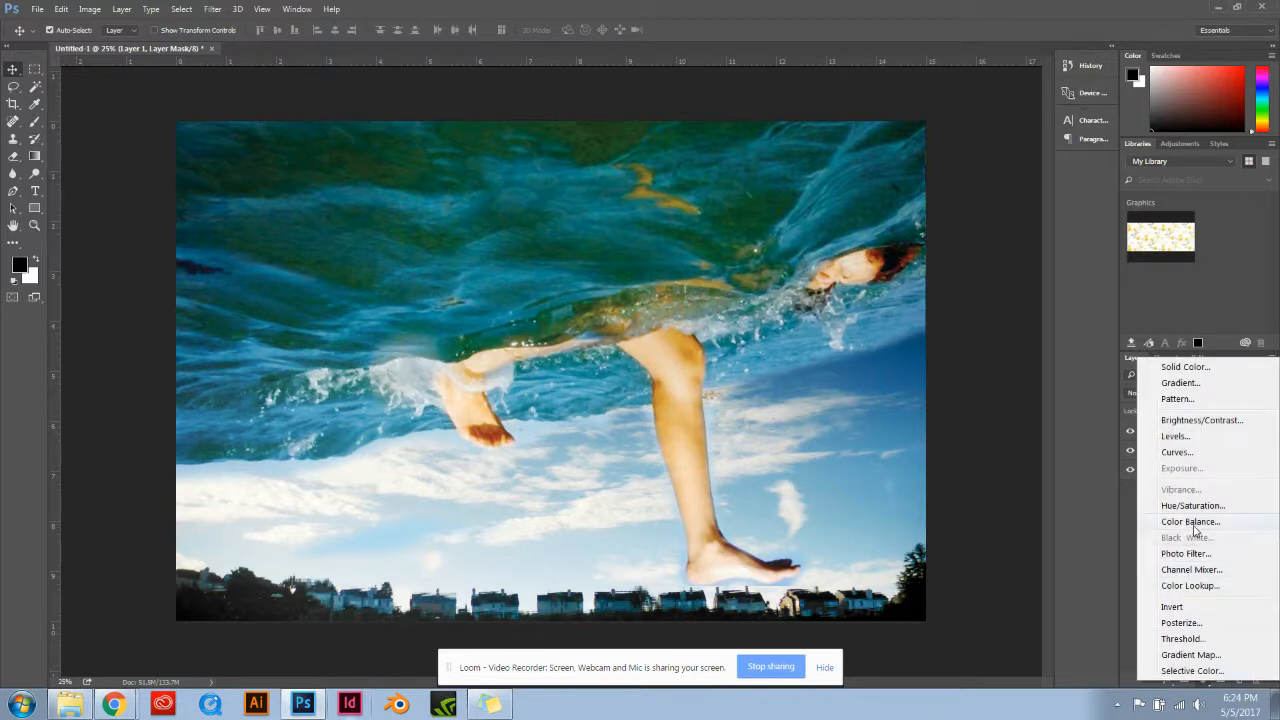
click(1191, 524)
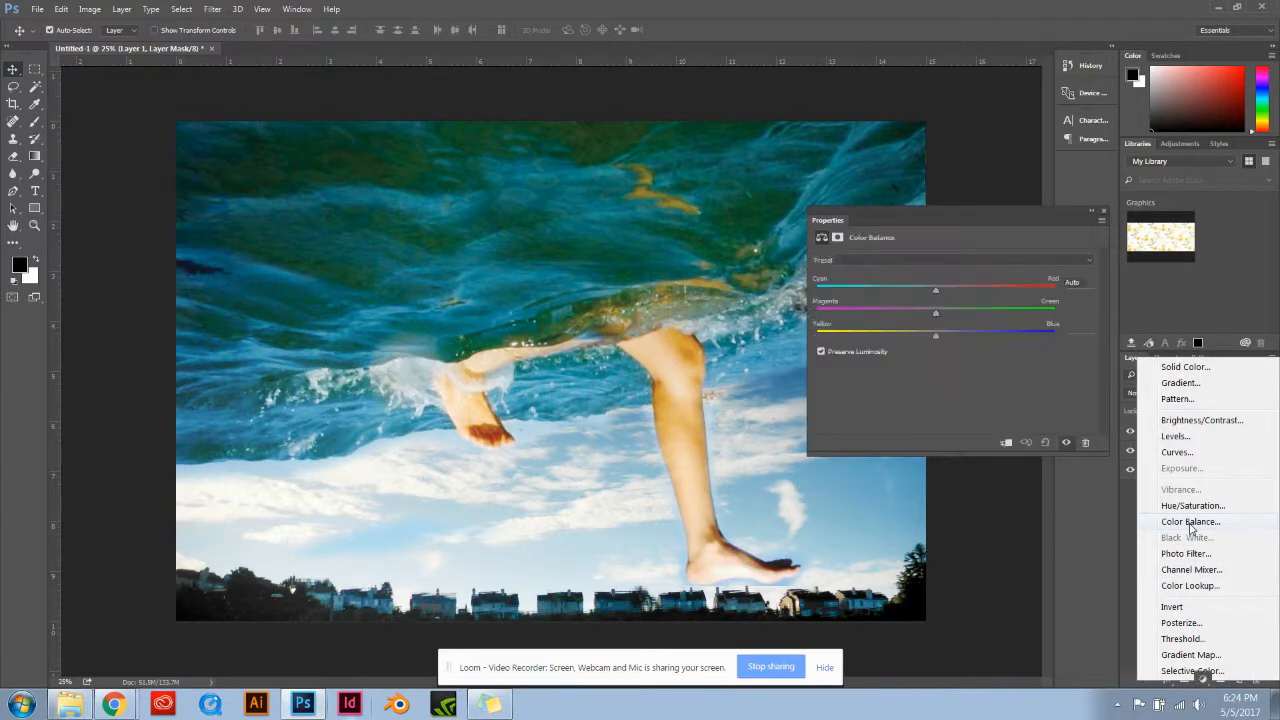
mouse_move(938, 313)
mouse_down()
mouse_move(894, 310)
mouse_move(988, 314)
mouse_move(880, 324)
mouse_move(916, 326)
mouse_move(890, 320)
mouse_move(945, 294)
mouse_up()
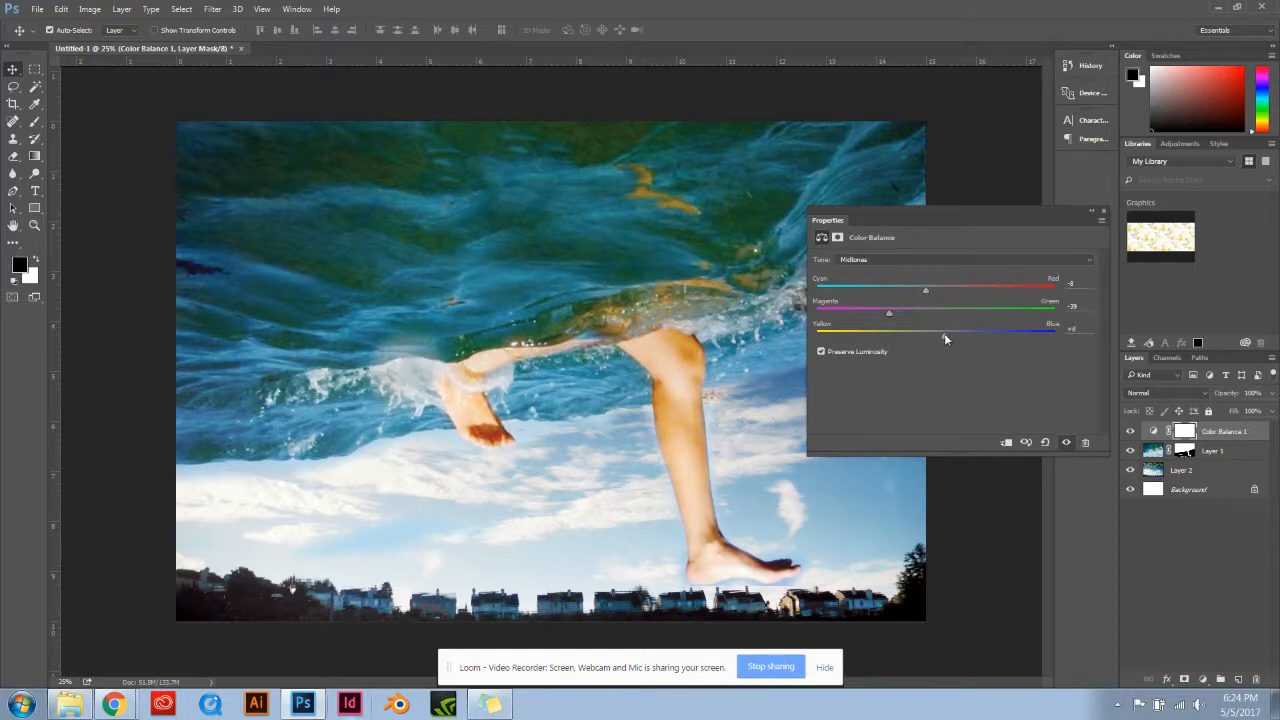
drag(944, 333, 947, 333)
- Switch the Color Balance tone to Shadows and shift Yellow-Blue to +9
click(908, 260)
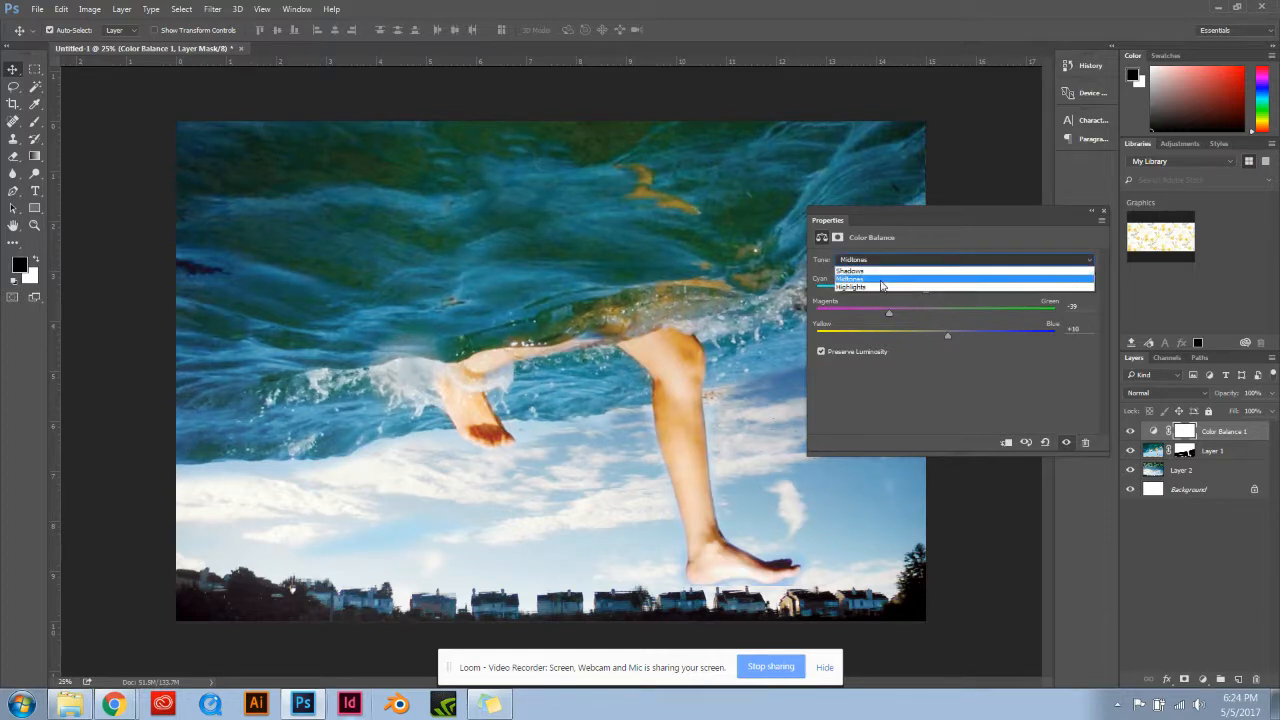
click(882, 270)
drag(937, 337, 946, 334)
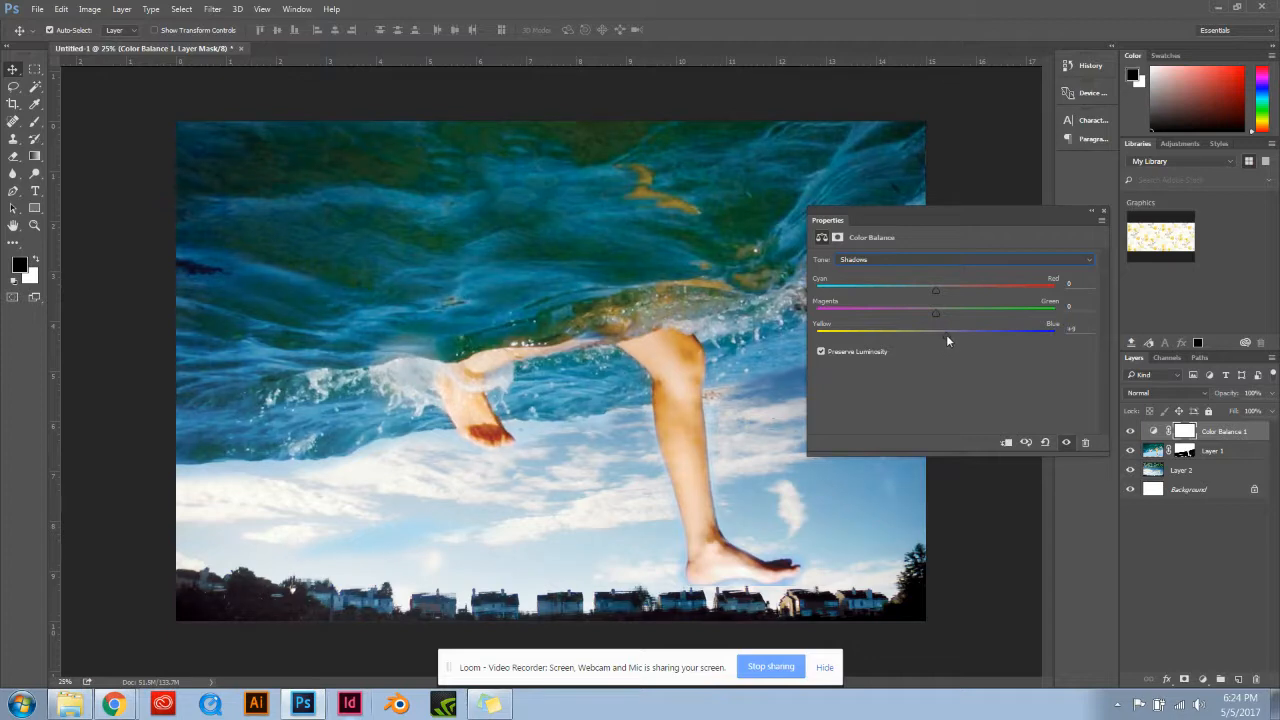
- Switch the Color Balance tone to Highlights and shift Yellow-Blue to +8, then dismiss the adjustment's settings
click(904, 258)
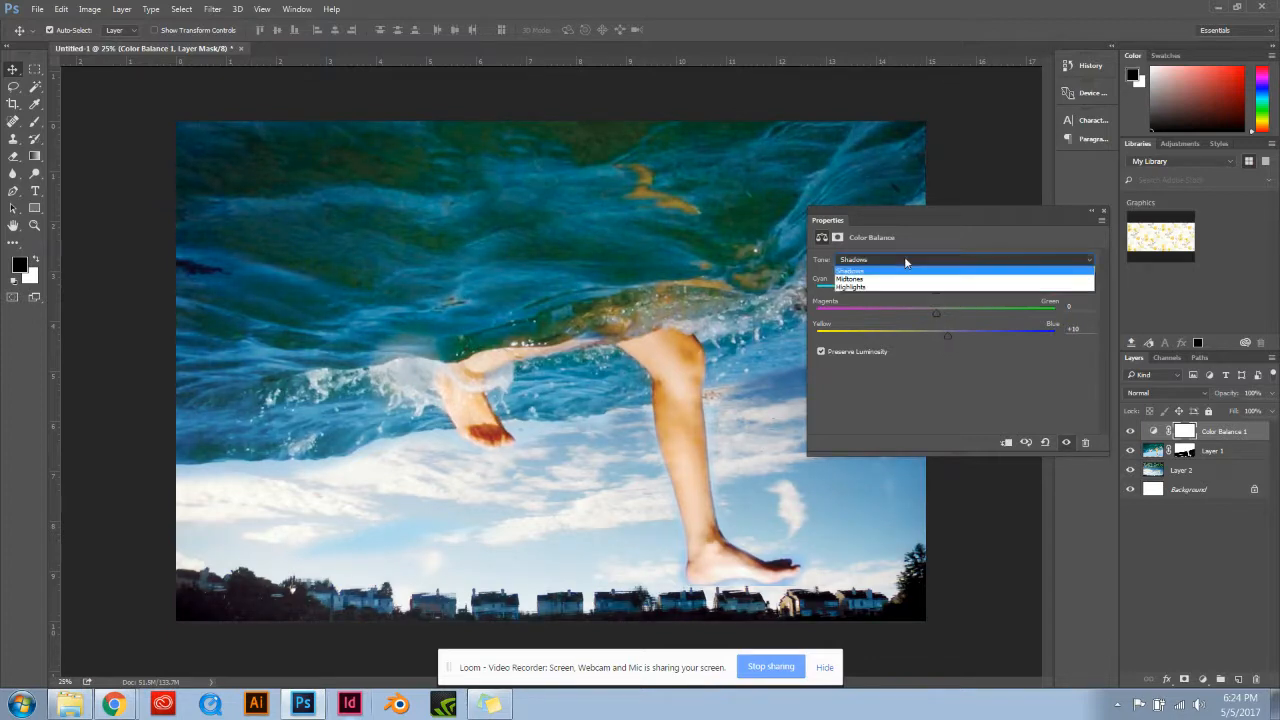
click(869, 288)
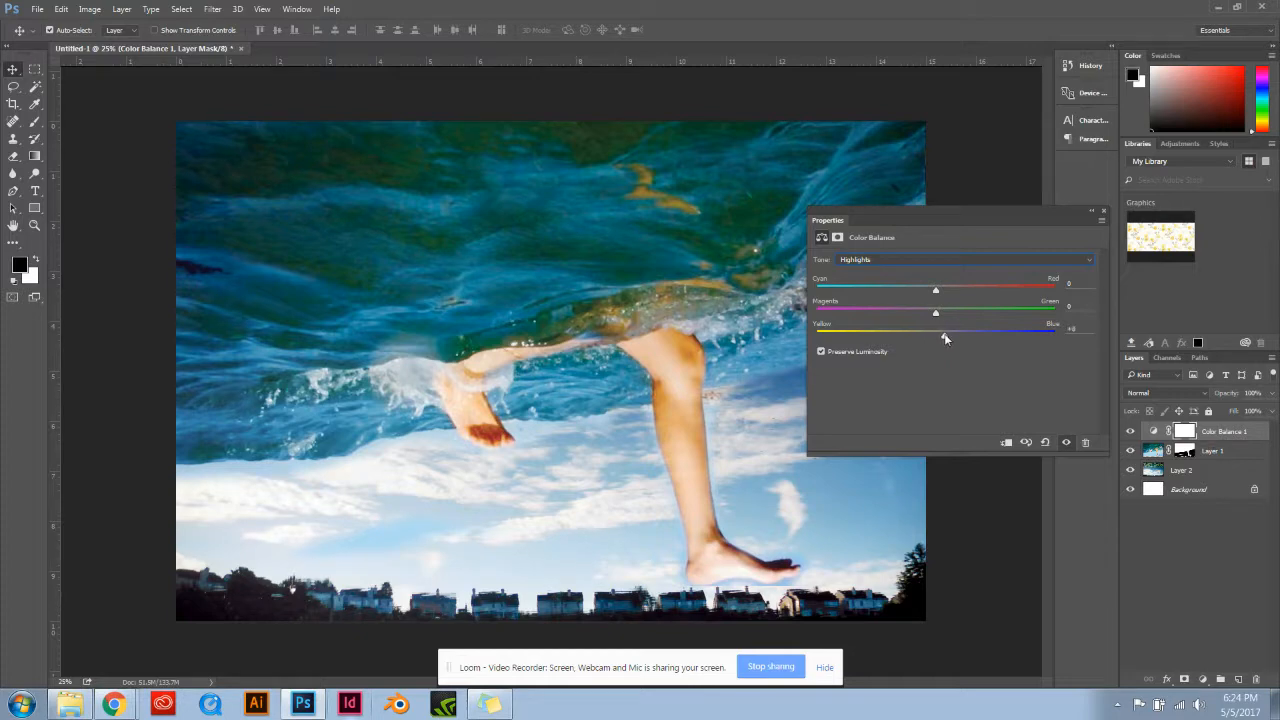
click(1104, 213)
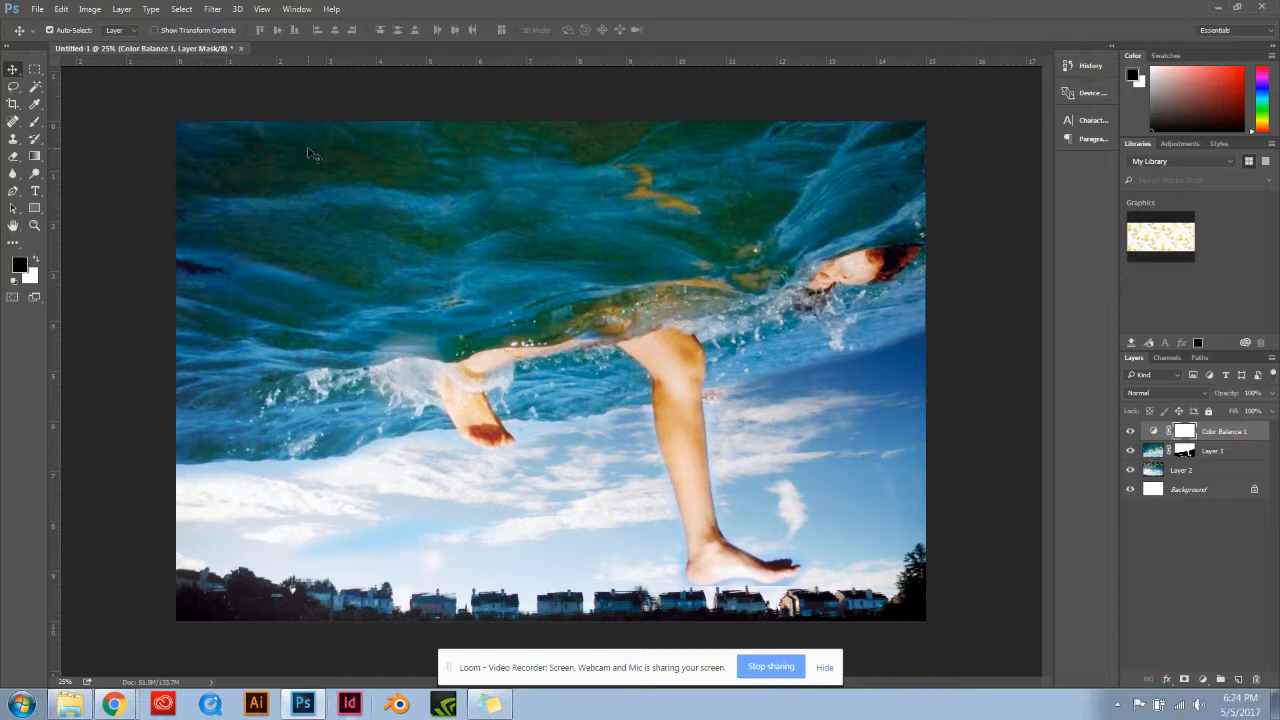
- Save the layered composition in Photoshop PSD format as mycomposite-1 in the My blog folder
click(36, 9)
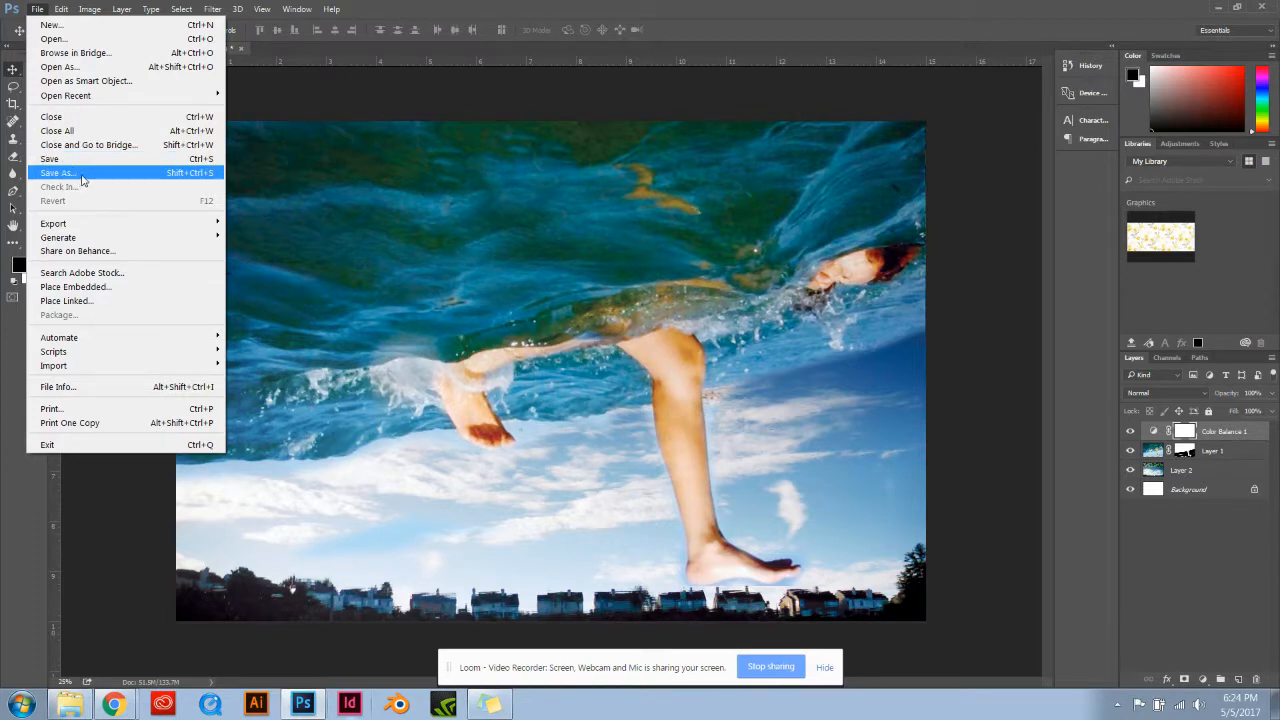
click(40, 12)
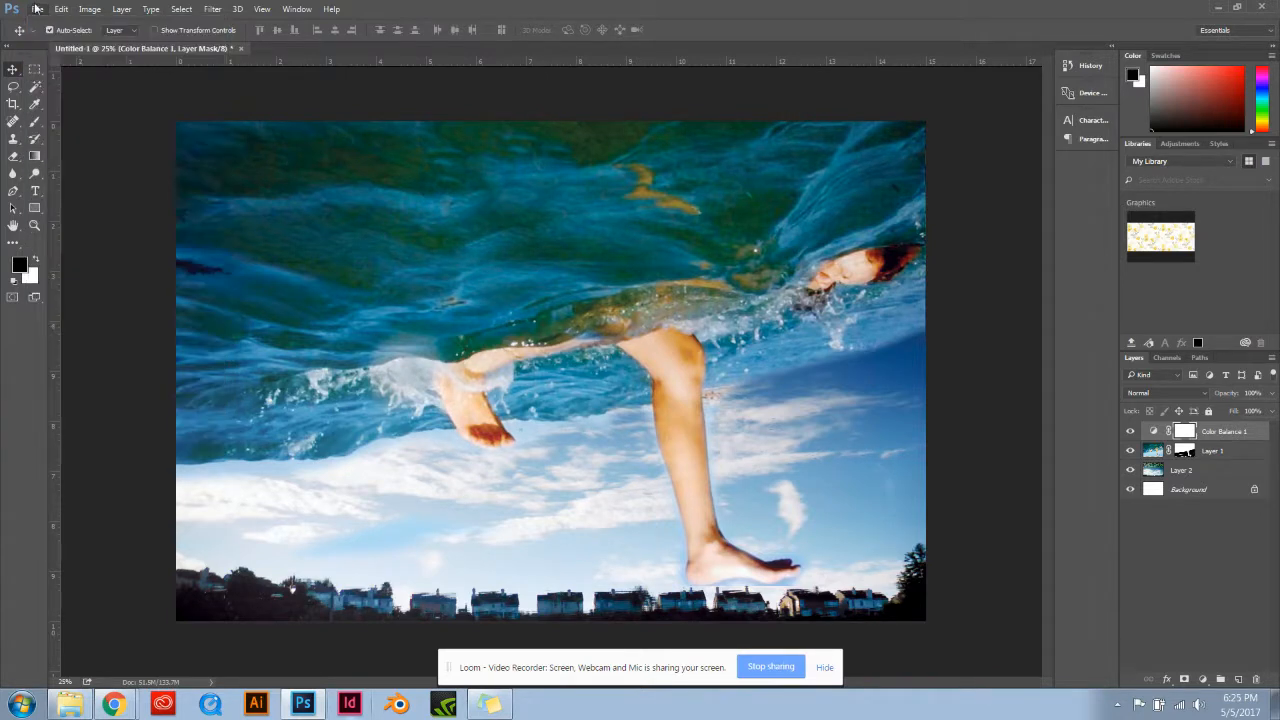
click(43, 14)
click(62, 172)
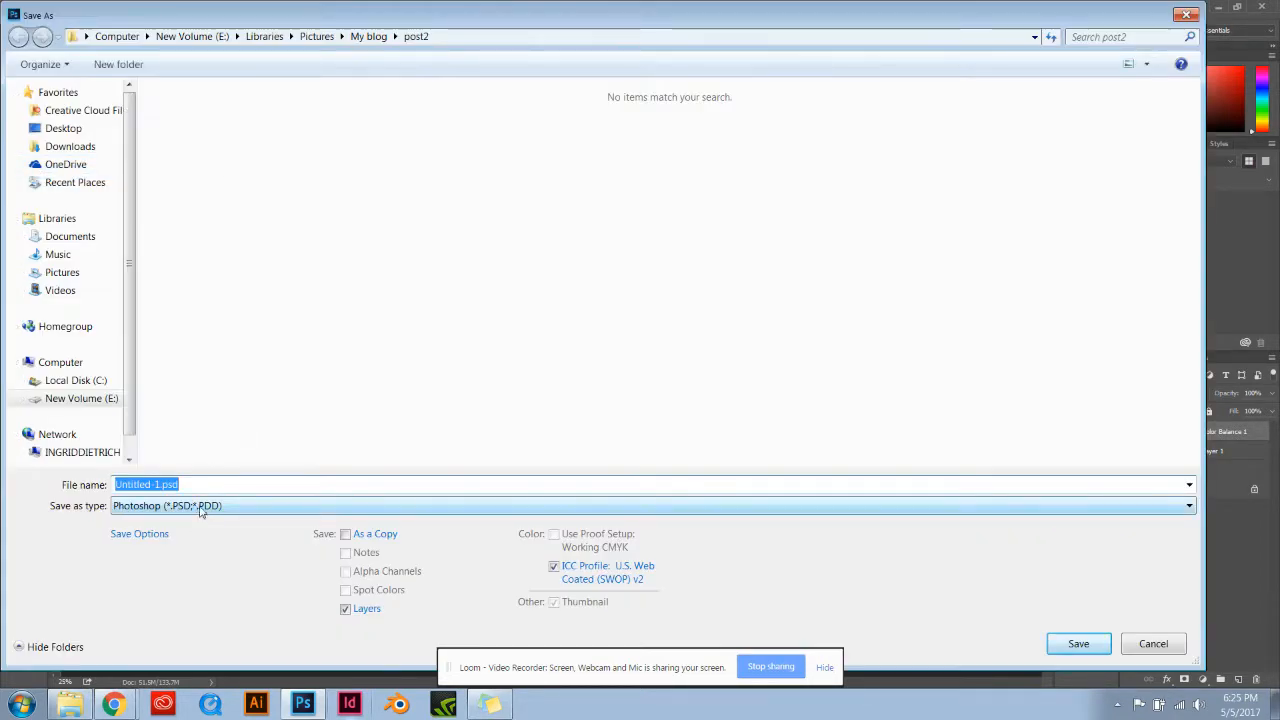
click(206, 510)
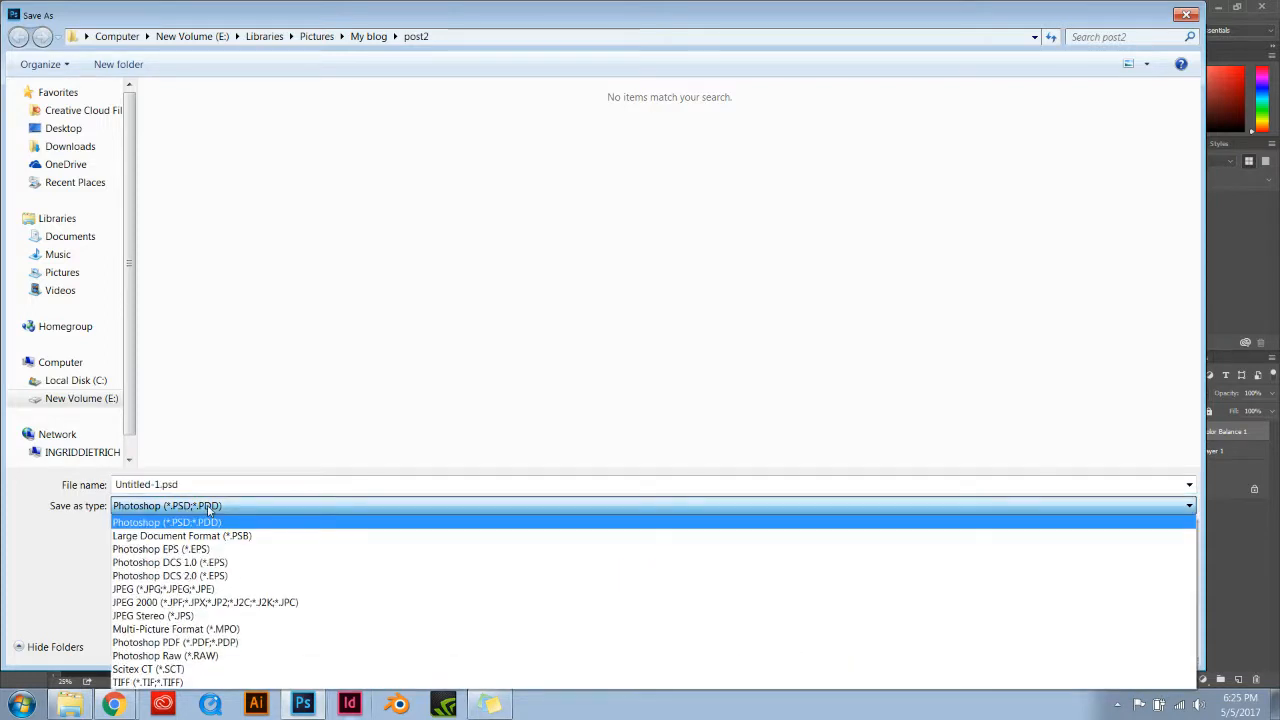
click(207, 508)
double_click(184, 484)
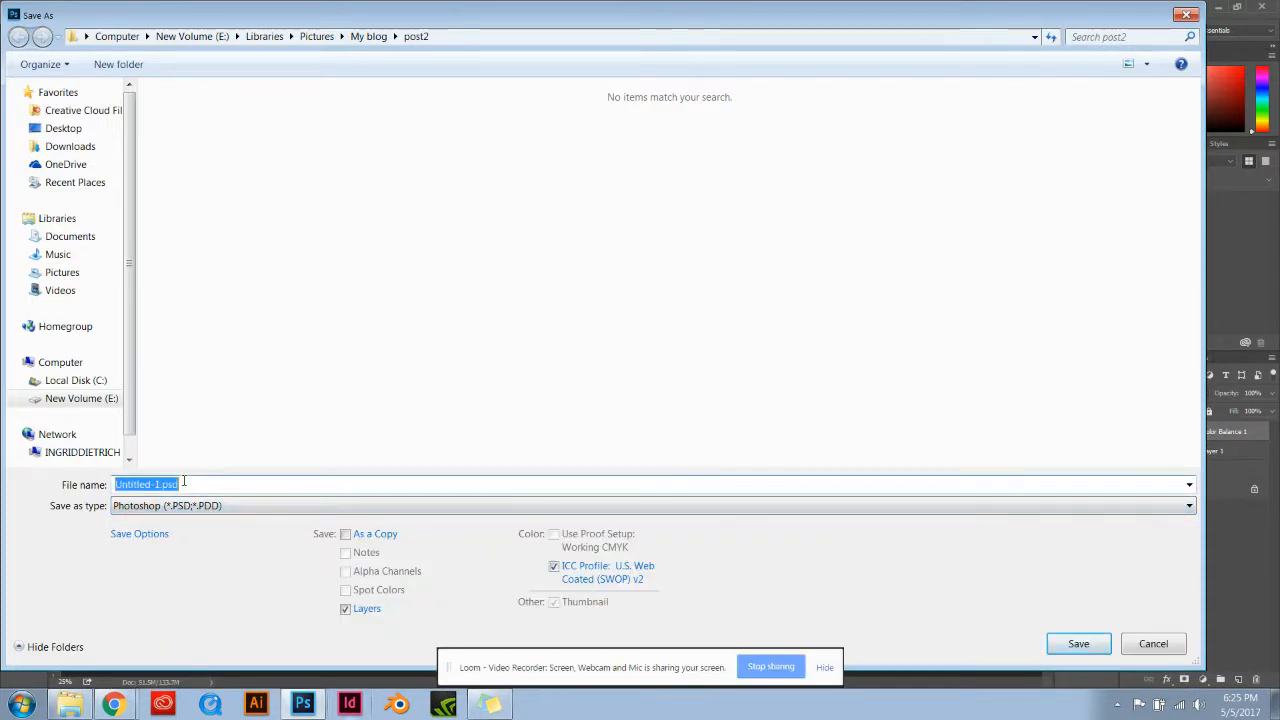
text(myco)
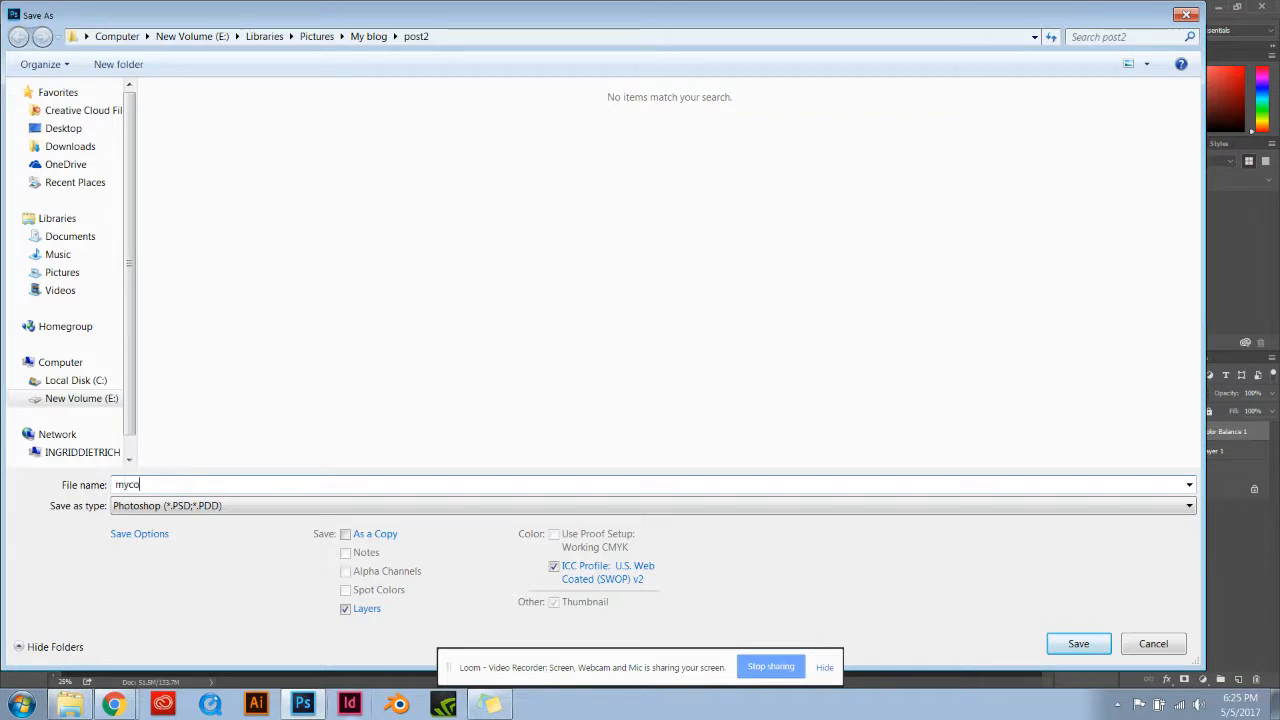
text(mposite-1)
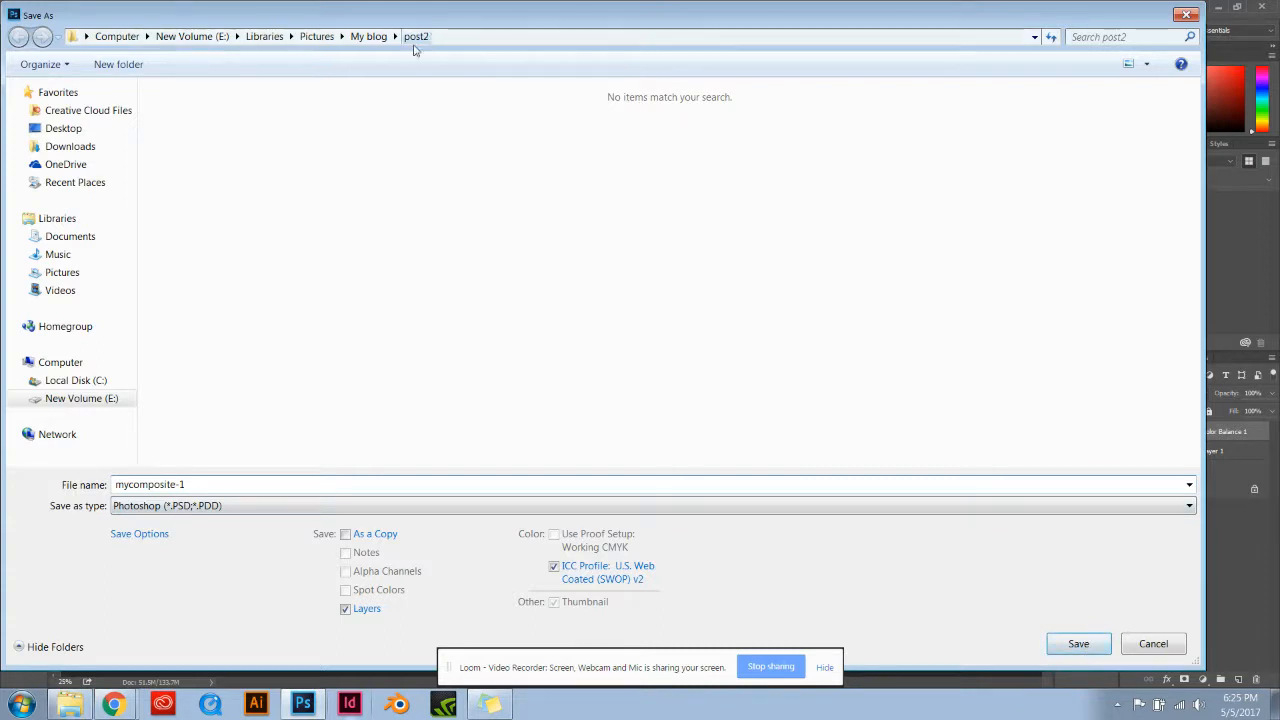
click(368, 36)
click(1080, 642)
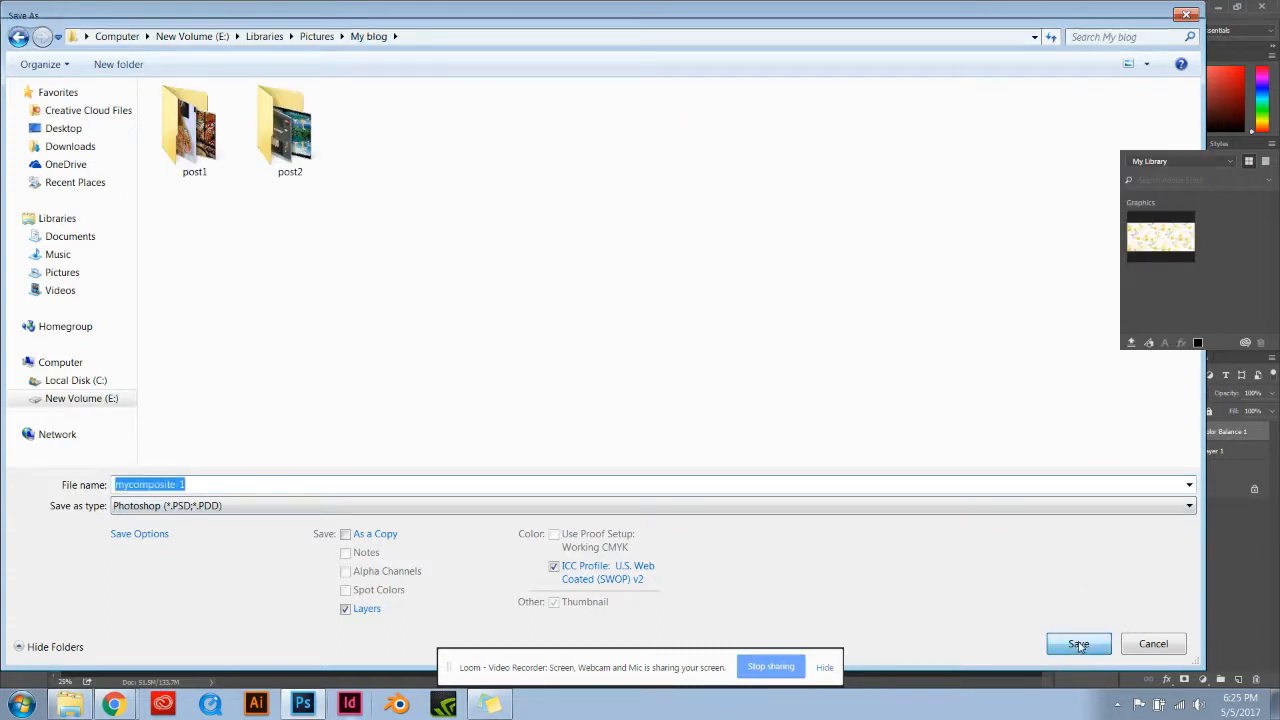
click(797, 222)
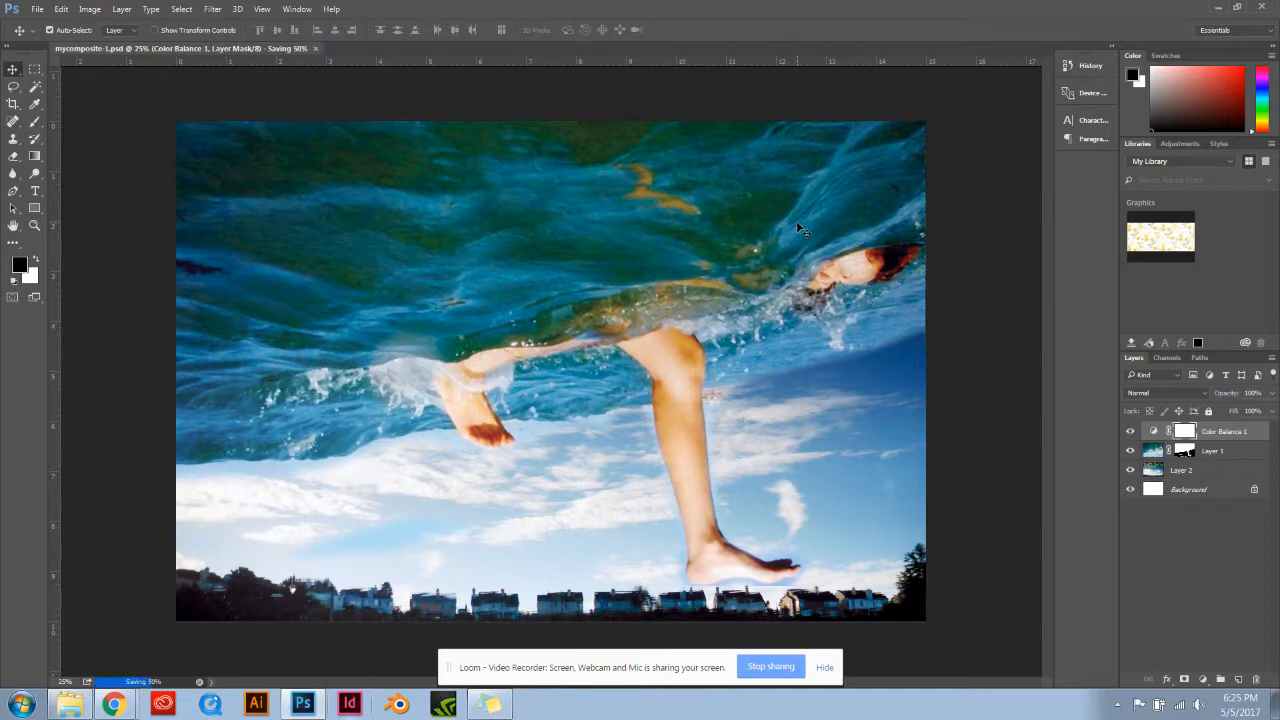
- Save a JPEG copy as mycomposite-1.jpg in the My blog folder with Maximum quality 12 and Baseline Optimized format
click(37, 9)
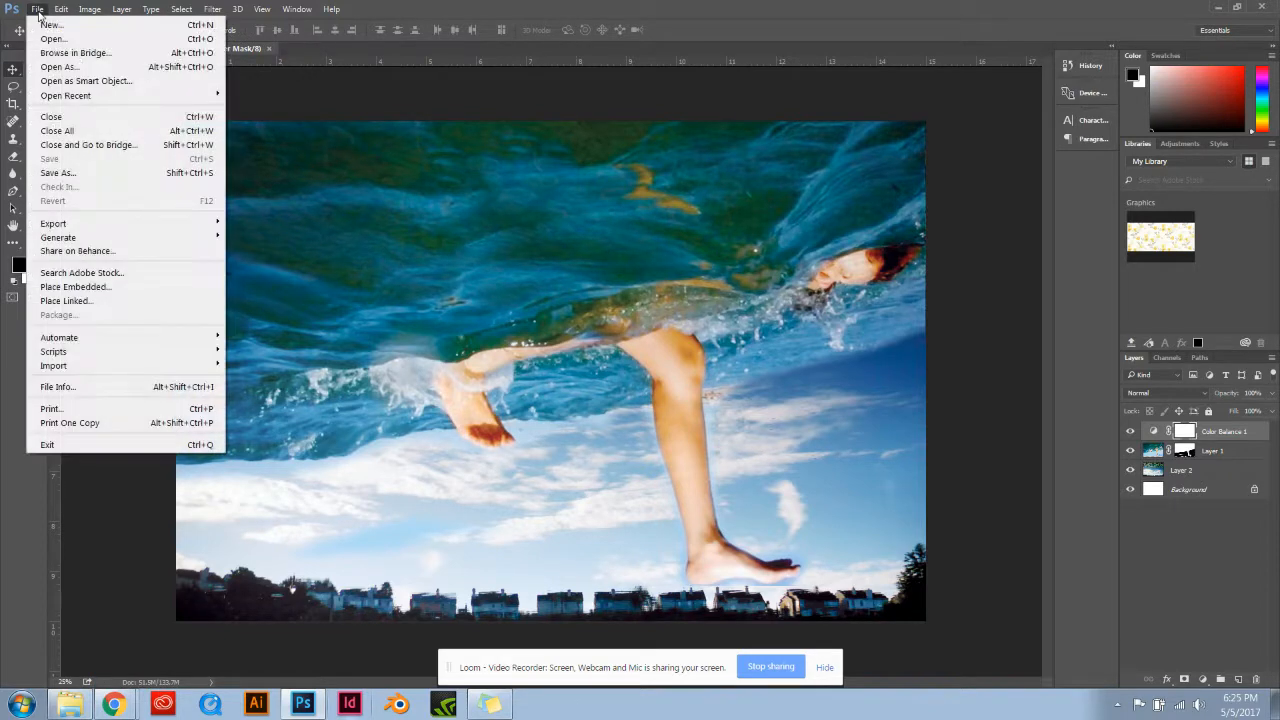
click(74, 173)
click(216, 507)
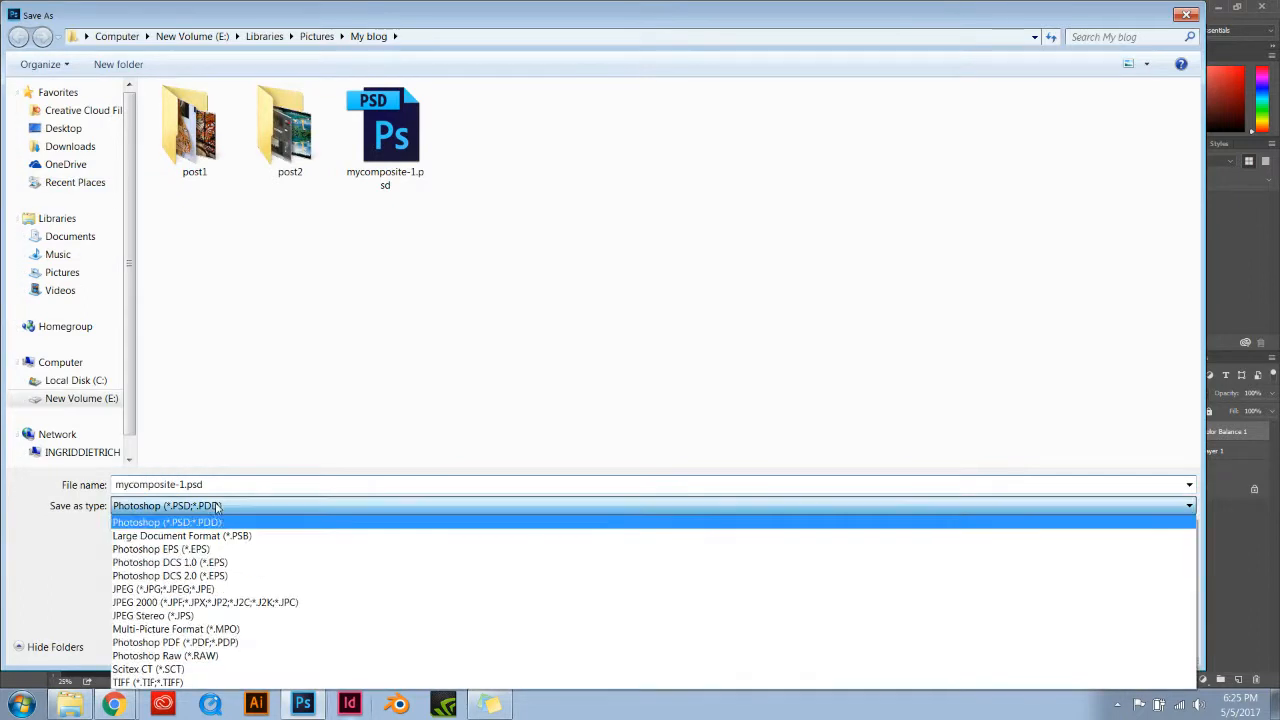
key(Down)
key(Down)
key(Down)
key(Down)
key(Down)
key(Return)
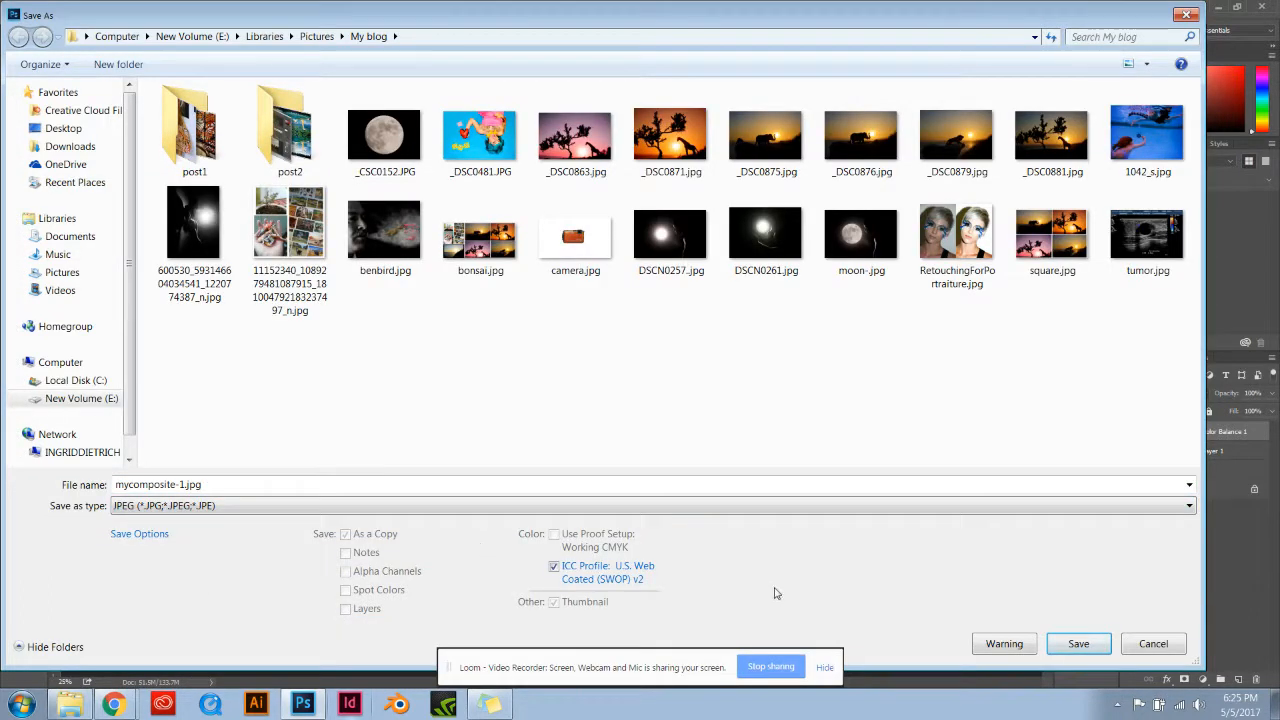
click(1078, 643)
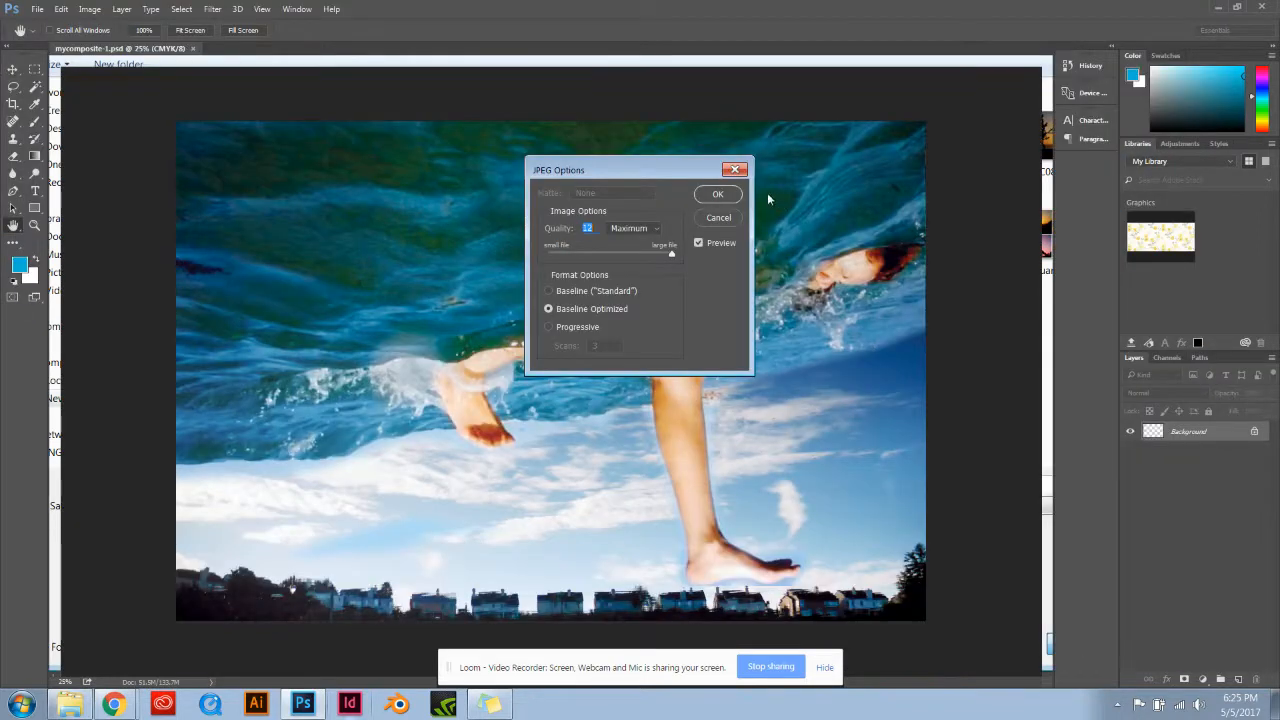
click(723, 190)
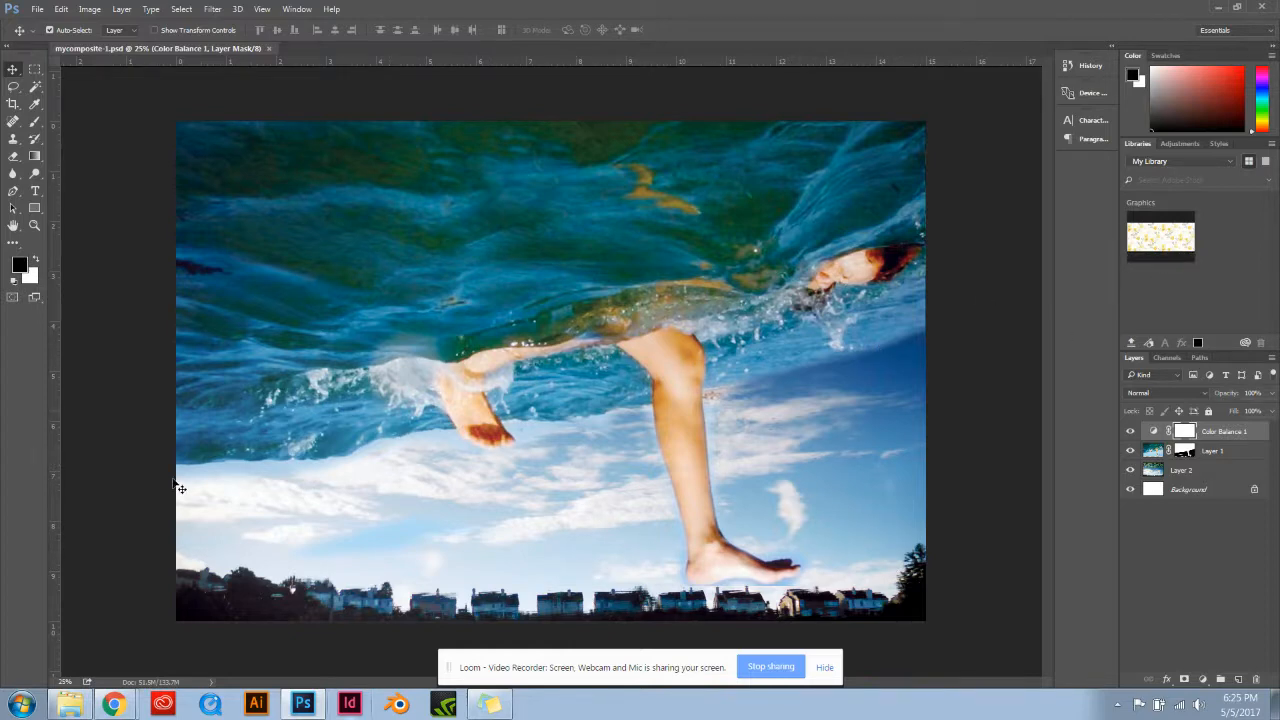
- Add a Brightness/Contrast adjustment layer above the Color Balance layer with Contrast at 6
click(1203, 680)
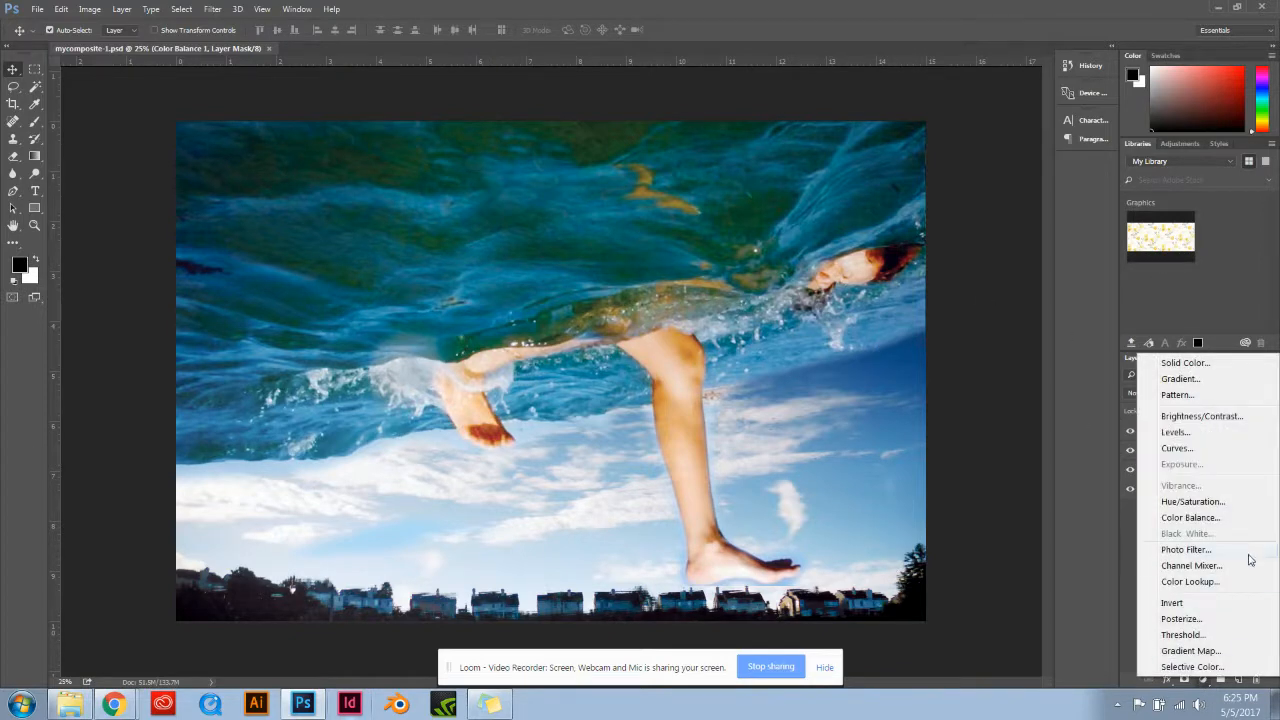
click(1205, 413)
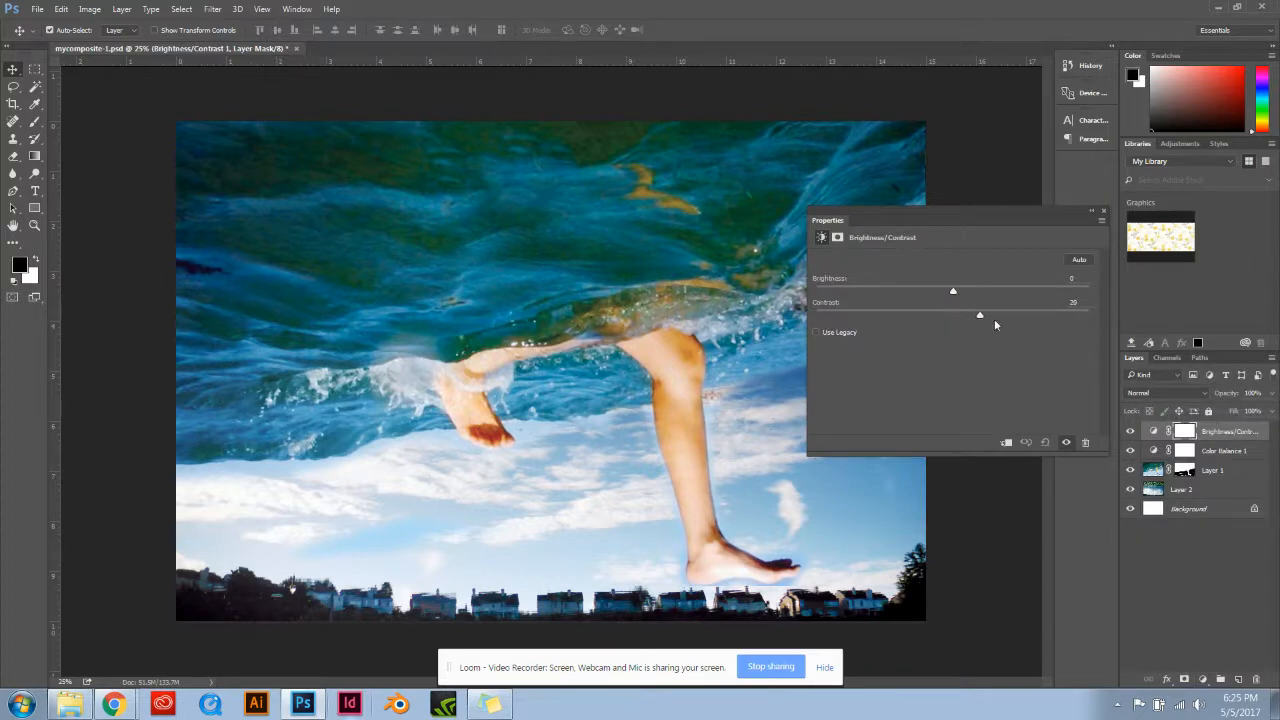
mouse_move(982, 317)
mouse_down()
mouse_move(853, 323)
mouse_move(960, 327)
mouse_up()
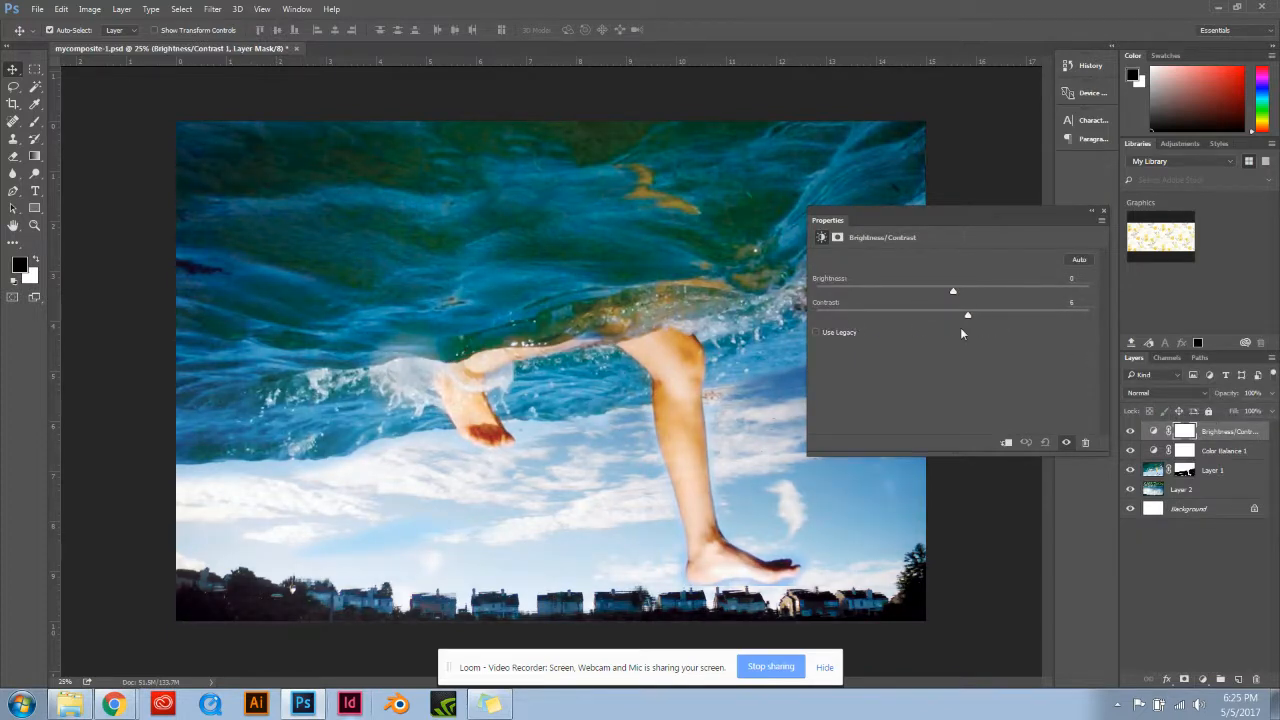
- Add a Photo Filter adjustment layer above the Brightness/Contrast layer using Cooling Filter (80)
click(1204, 681)
click(1210, 552)
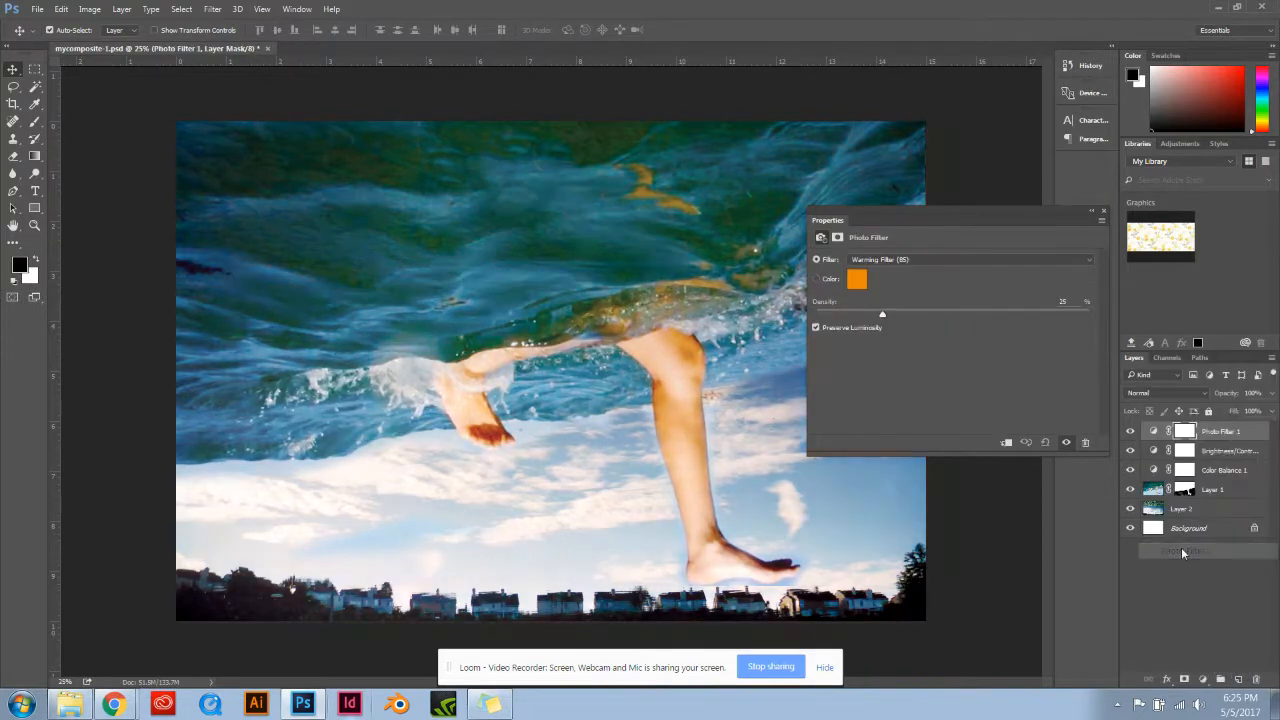
click(933, 259)
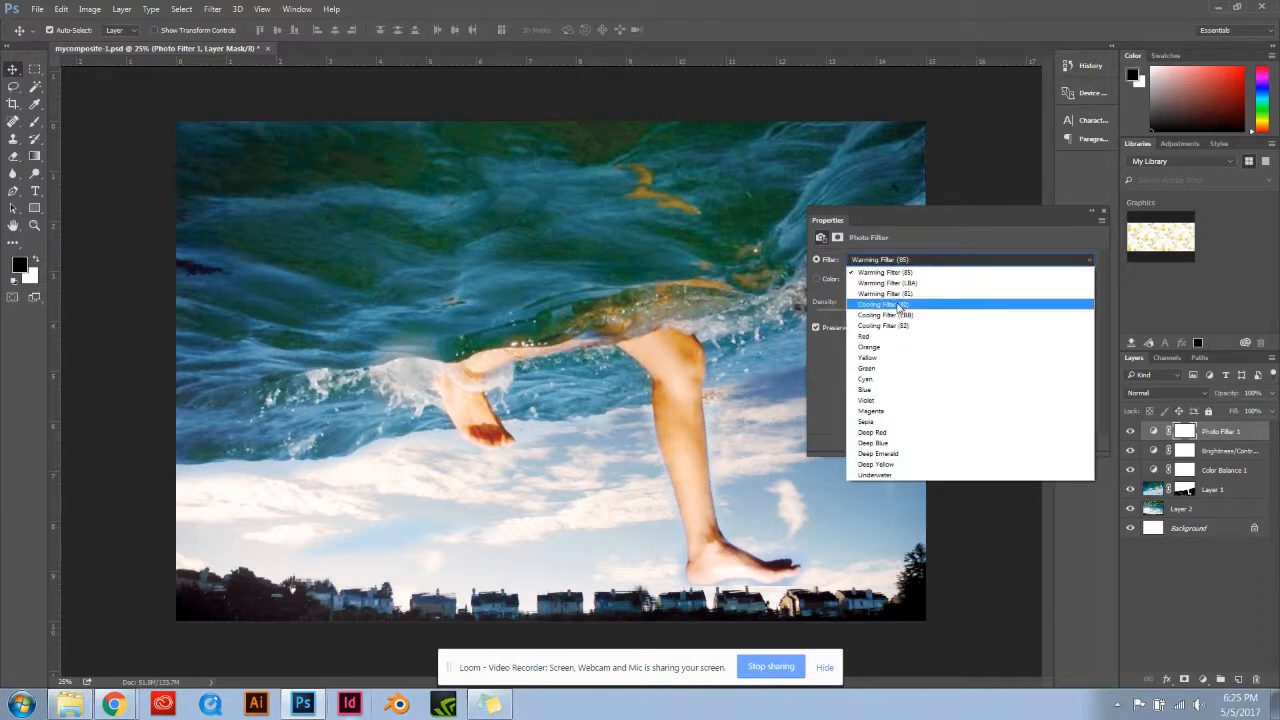
click(896, 304)
click(929, 258)
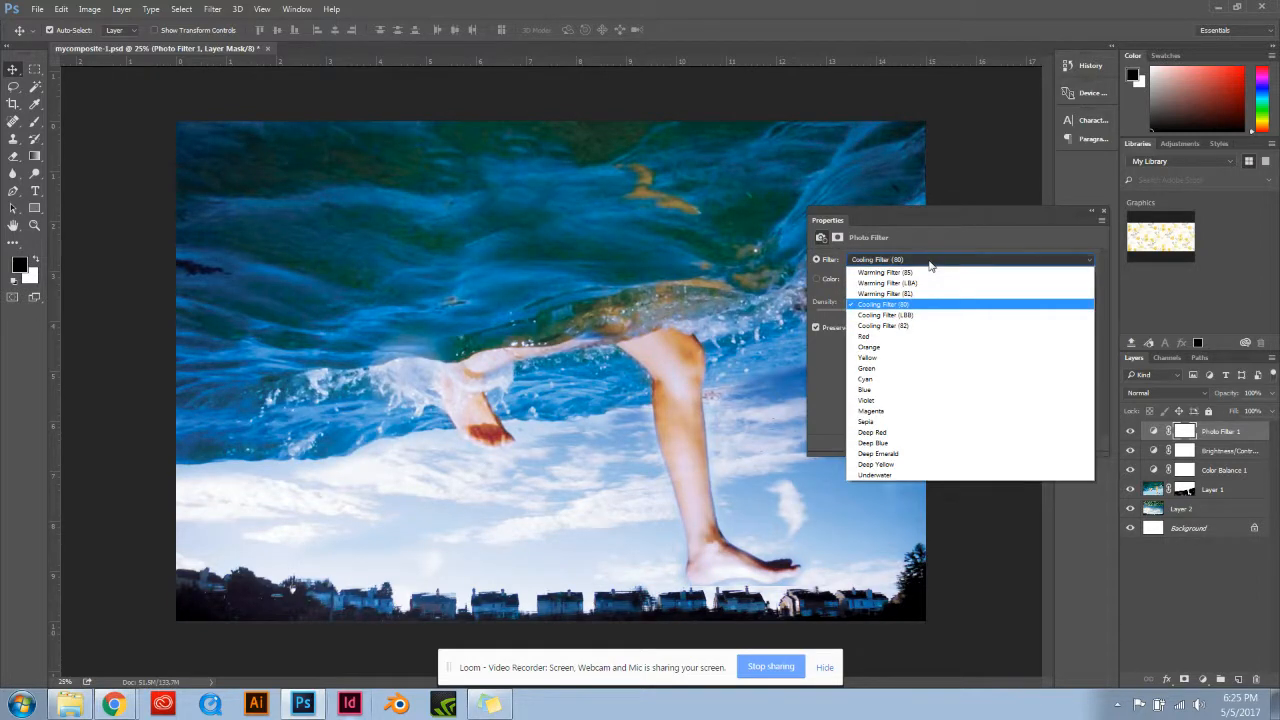
click(1103, 208)
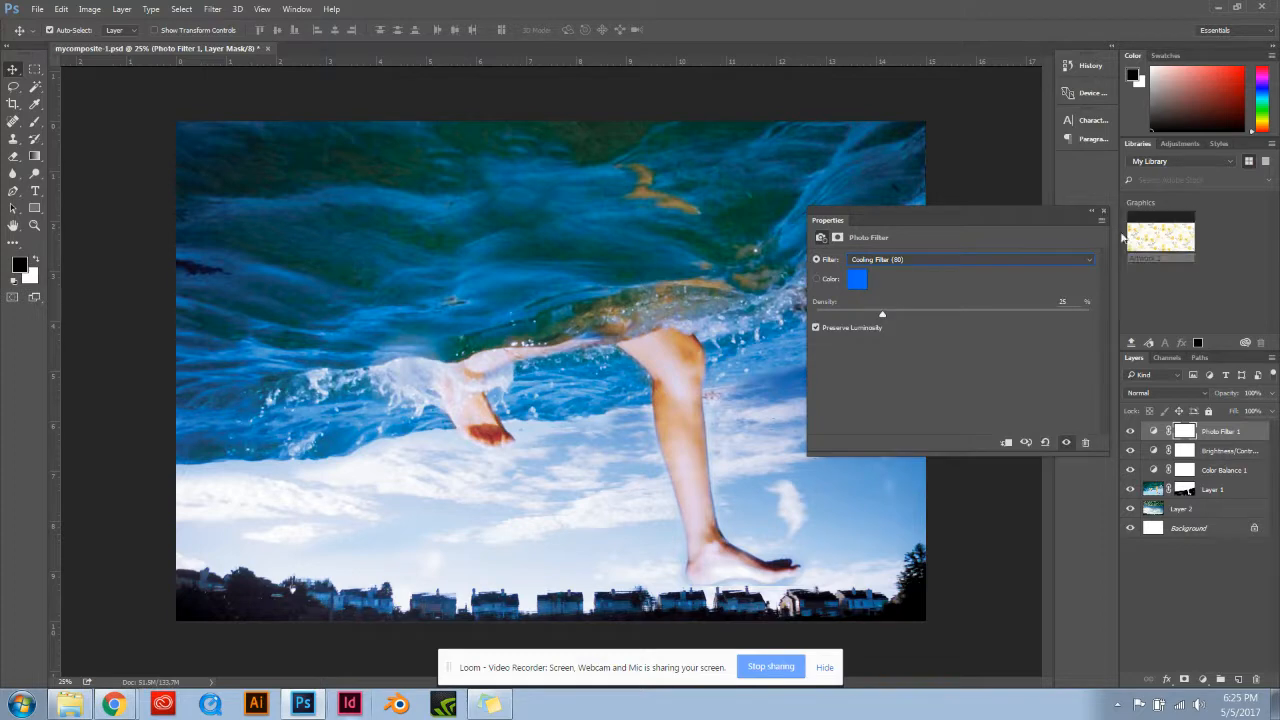
click(1204, 680)
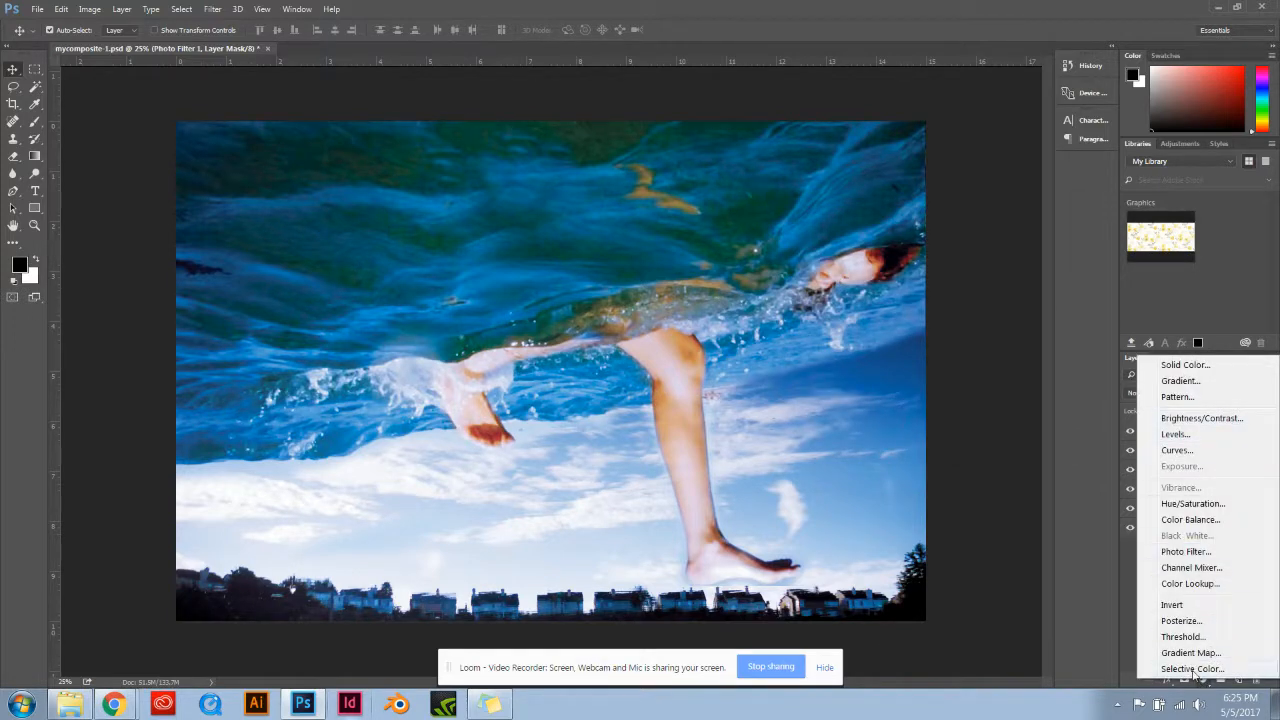
click(1102, 402)
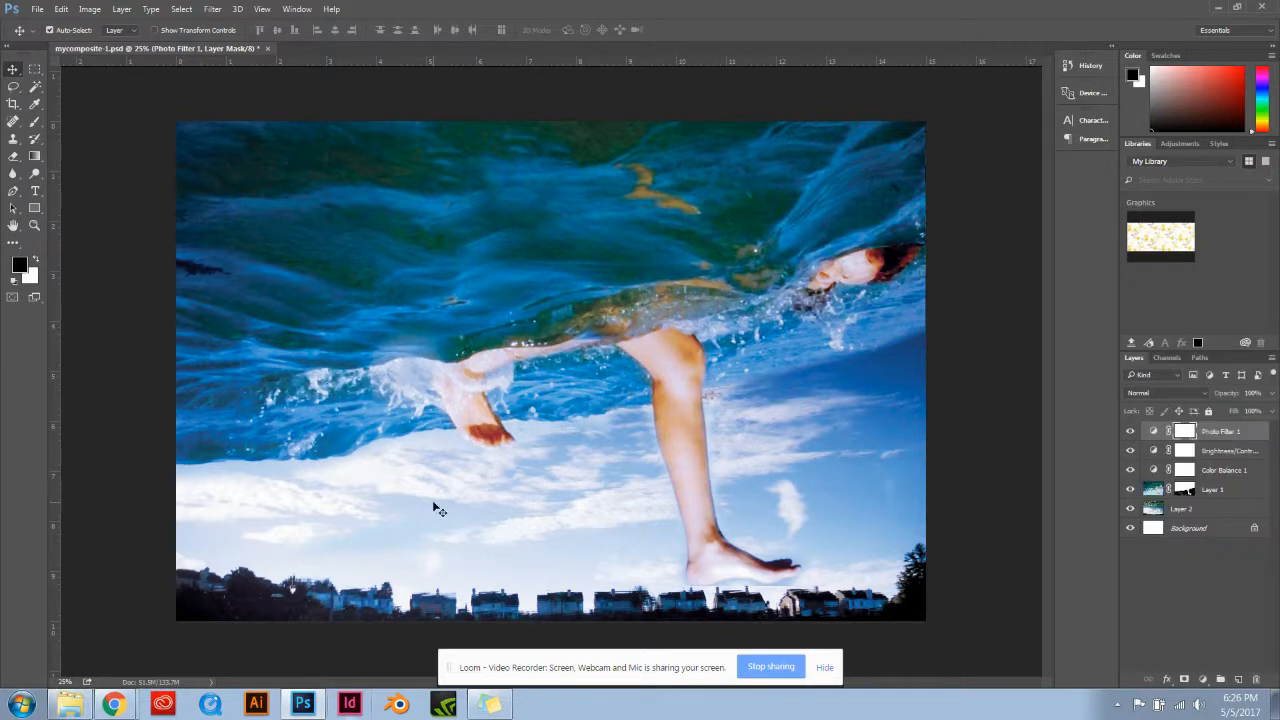